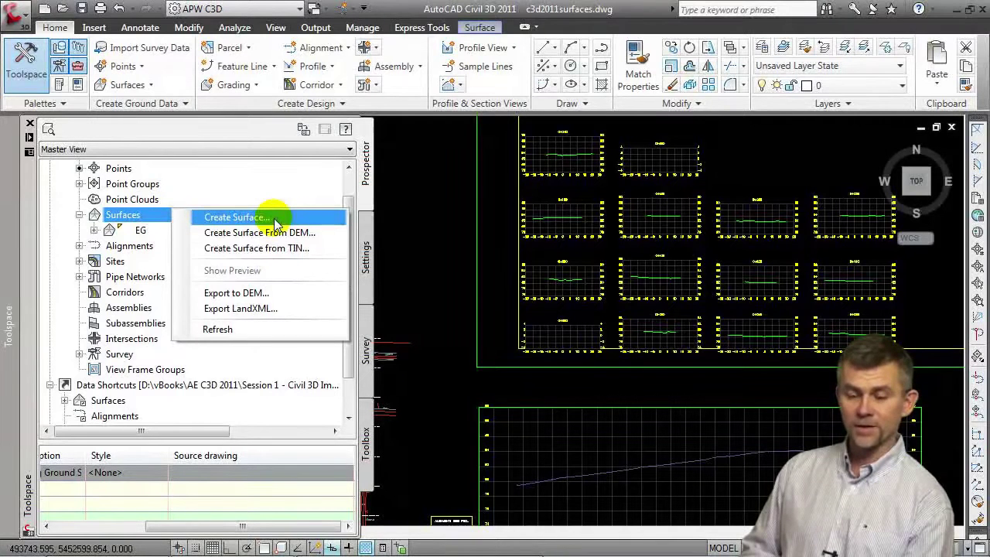
- Start creating a new surface from the ground data commands
left_click(48, 28)
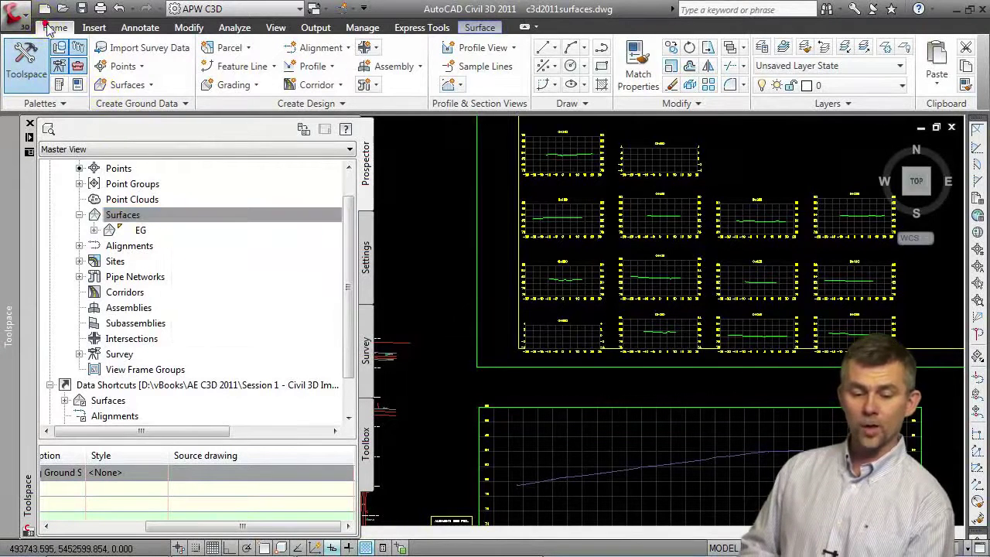
left_click(28, 61)
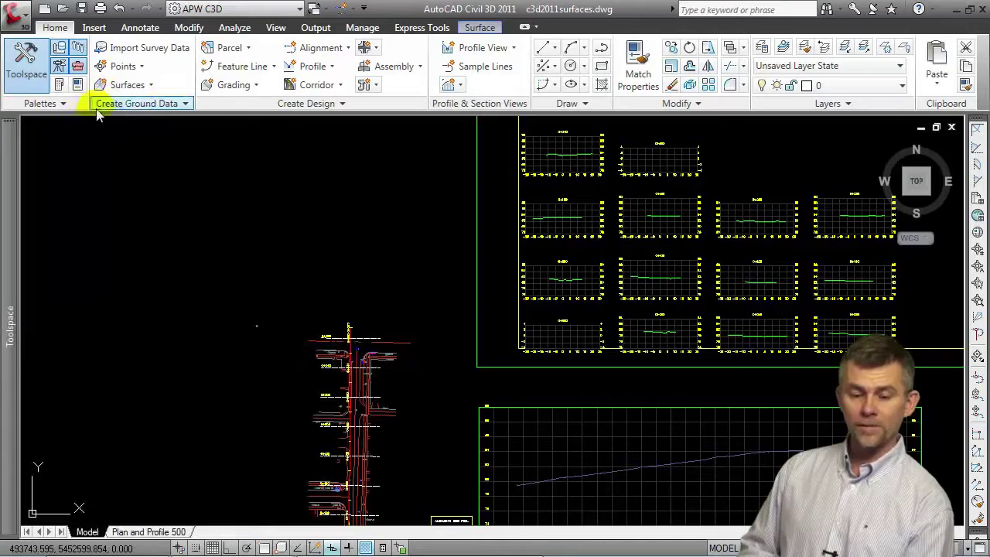
left_click(128, 84)
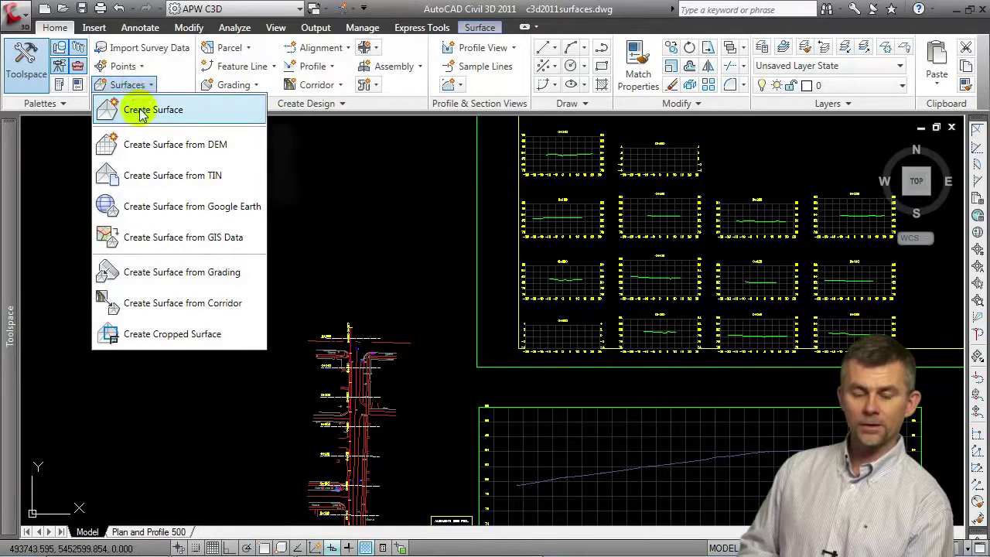
left_click(141, 113)
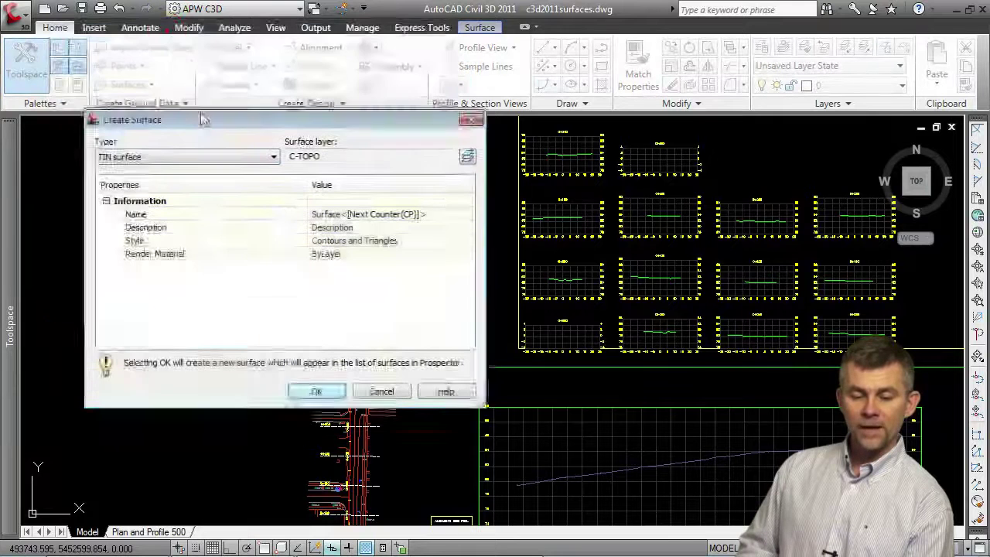
left_click(153, 184)
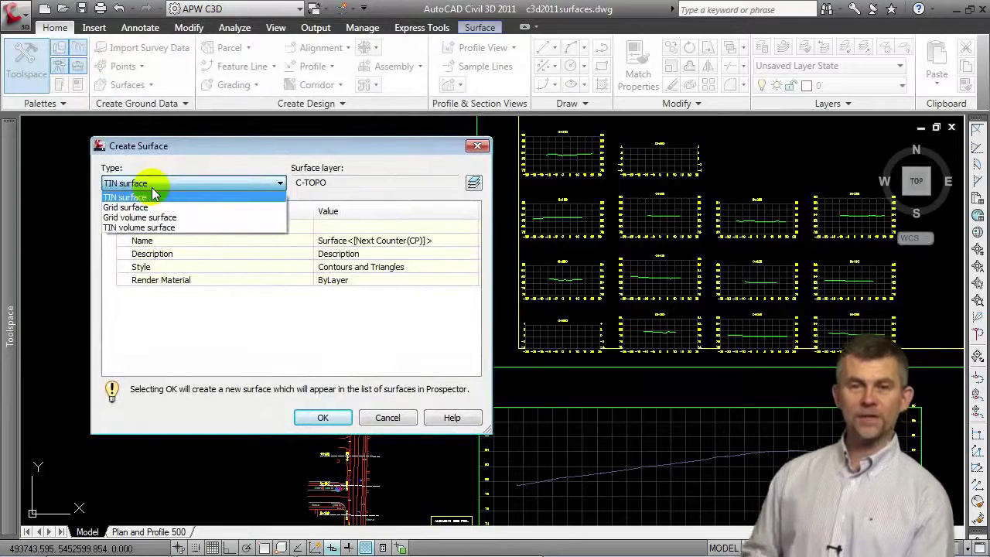
left_click(177, 227)
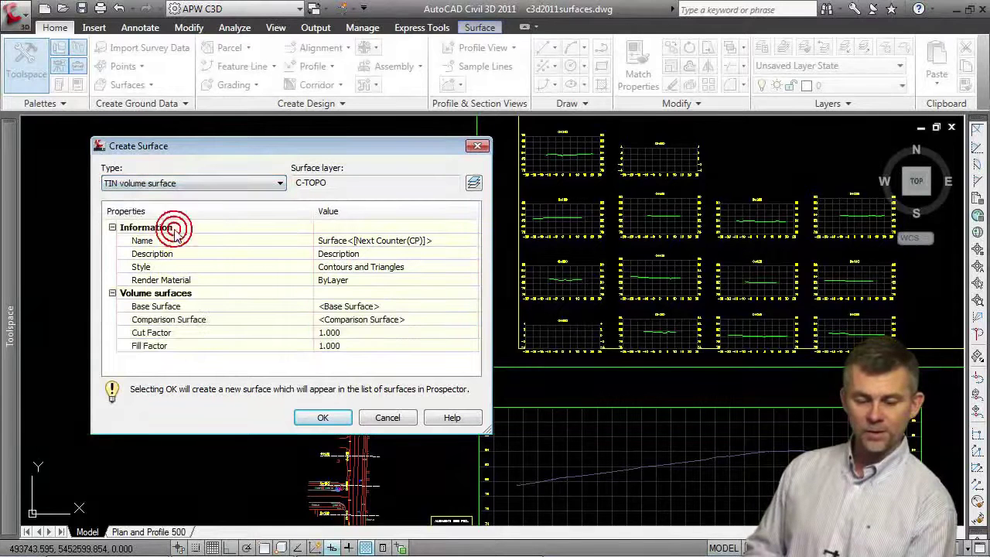
left_click(164, 320)
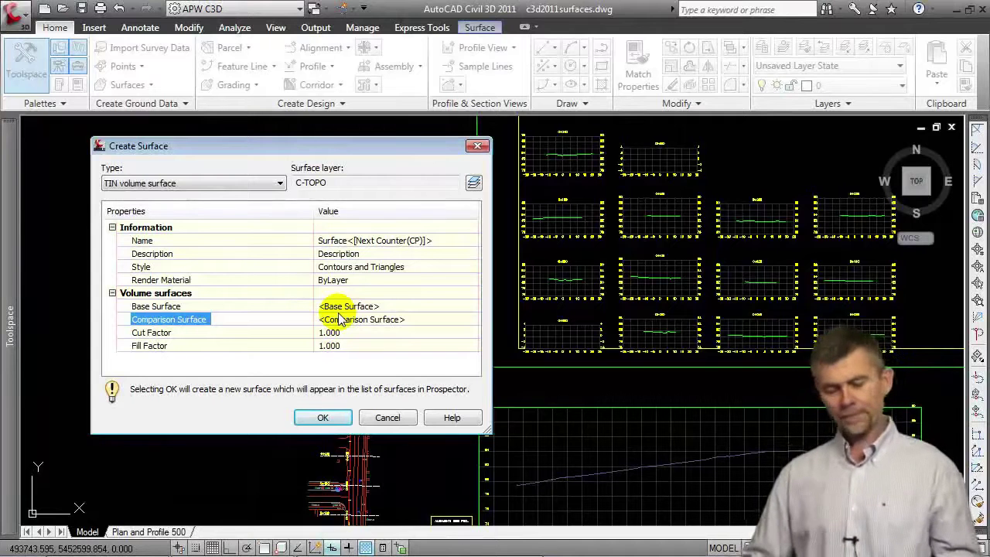
left_click(154, 183)
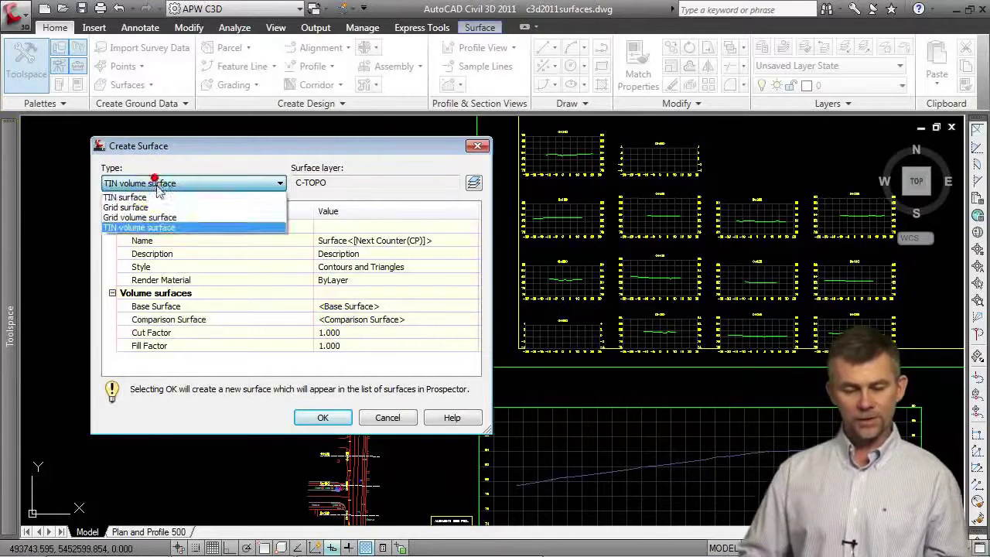
left_click(127, 197)
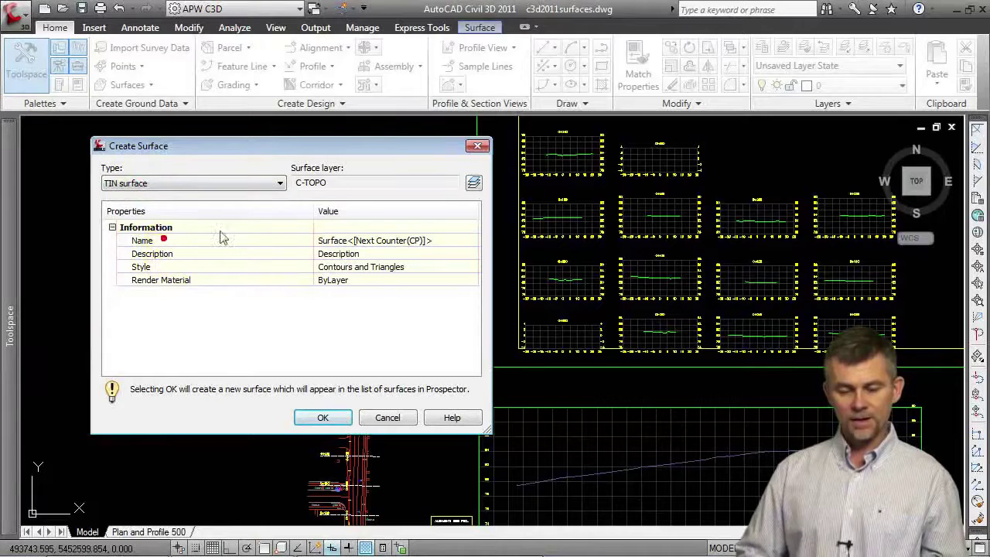
- Create the TIN surface with the name "OG Webinar" and the description "Original Ground Surface for Webinar"
left_click(423, 240)
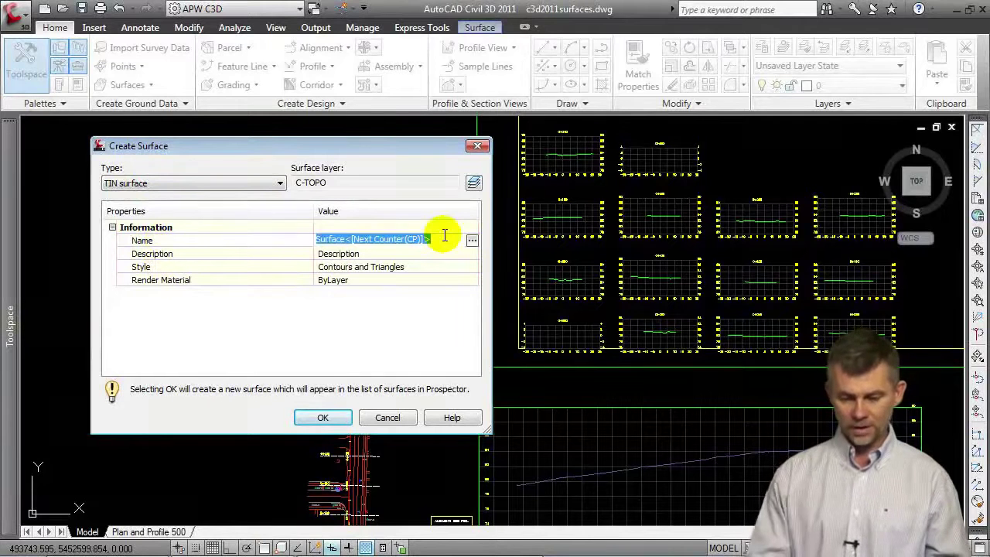
type("OG Webinar")
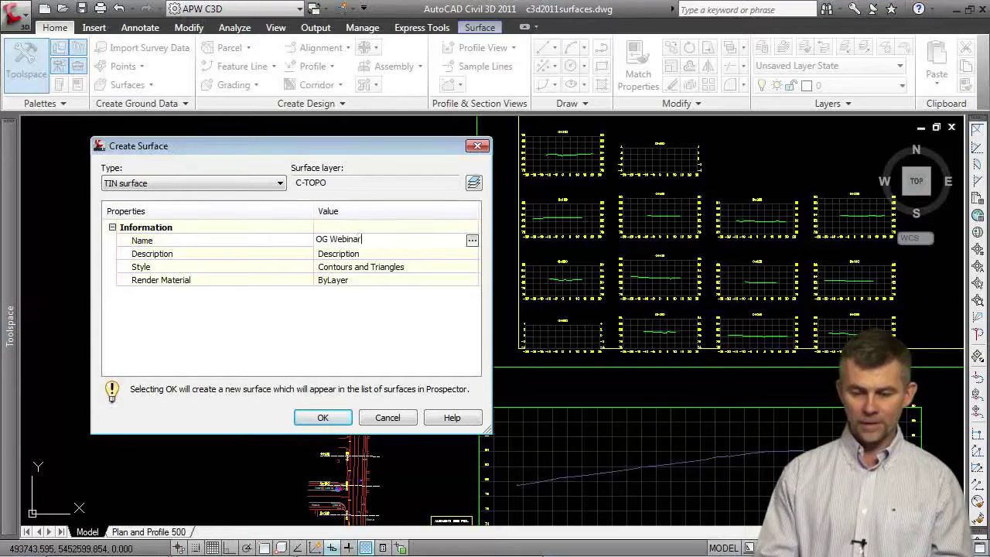
left_click(444, 241)
left_click(362, 255)
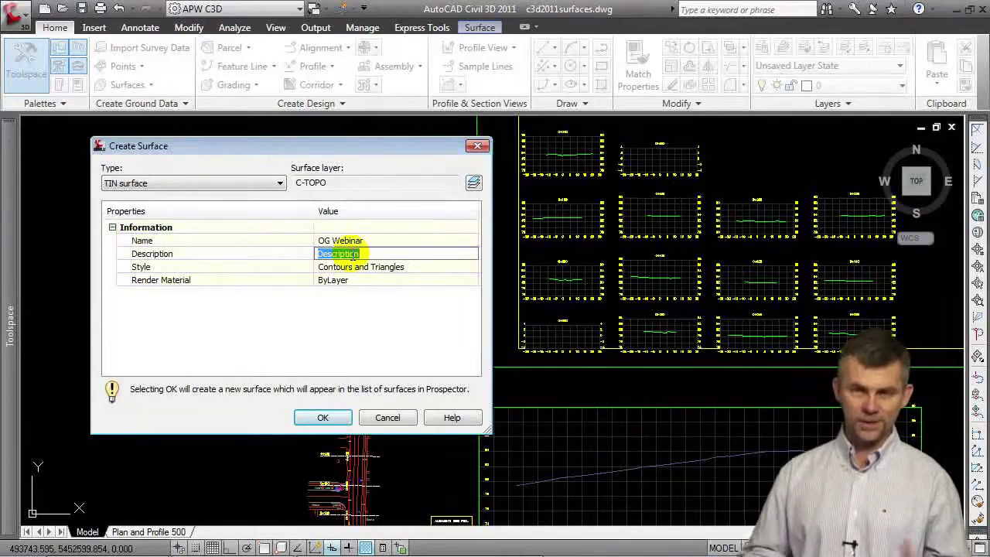
type("Ori")
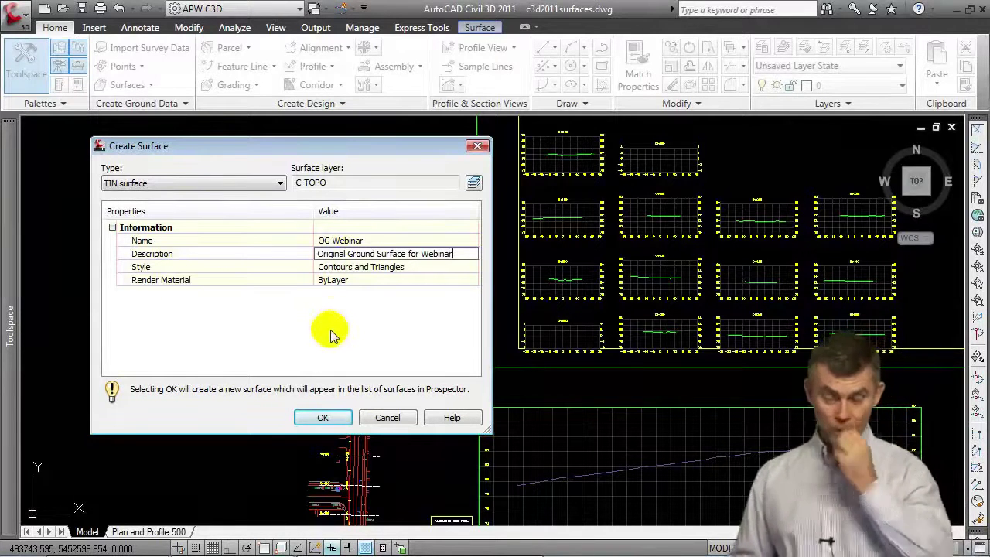
left_click(193, 255)
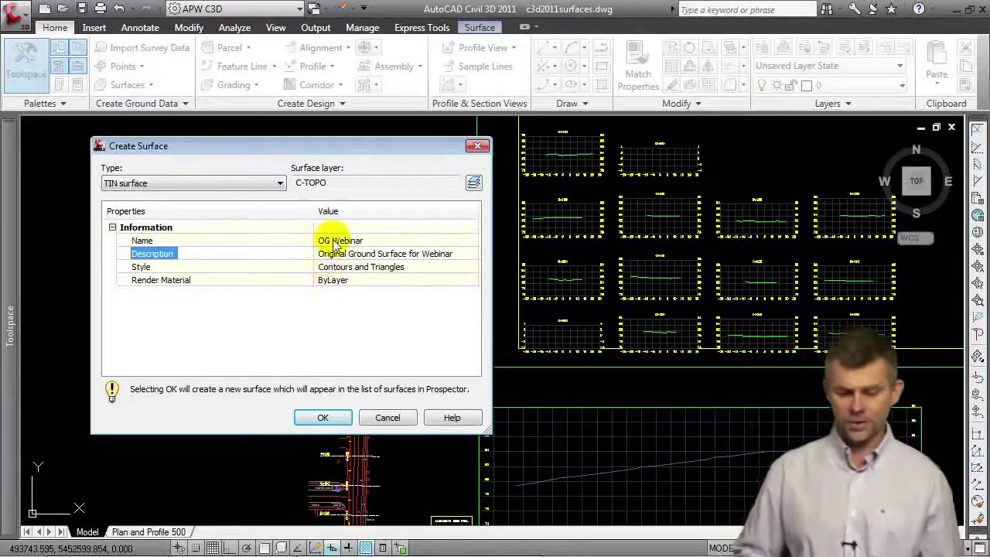
left_click(323, 418)
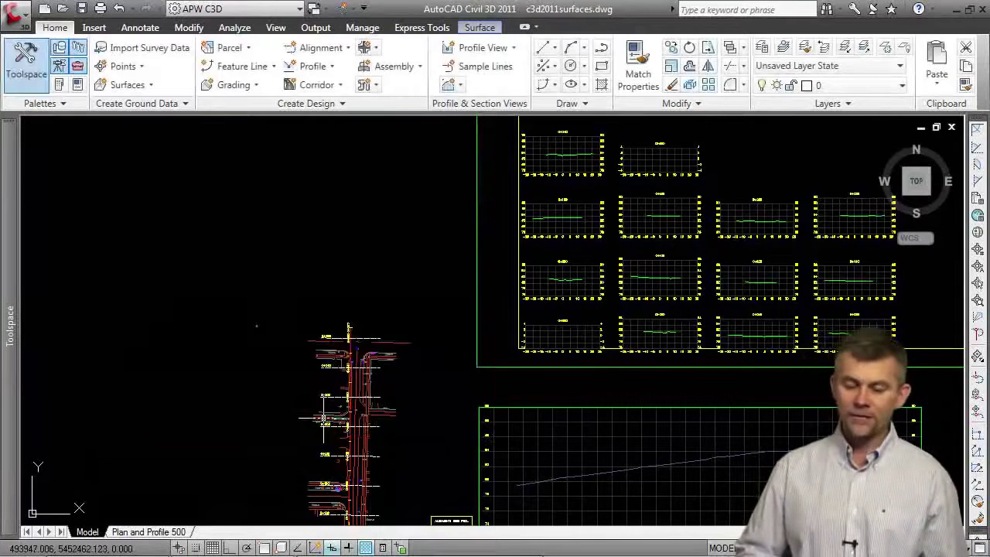
- Expand the OG Webinar surface in the drawing's surface list and select its Definition
left_click(20, 206)
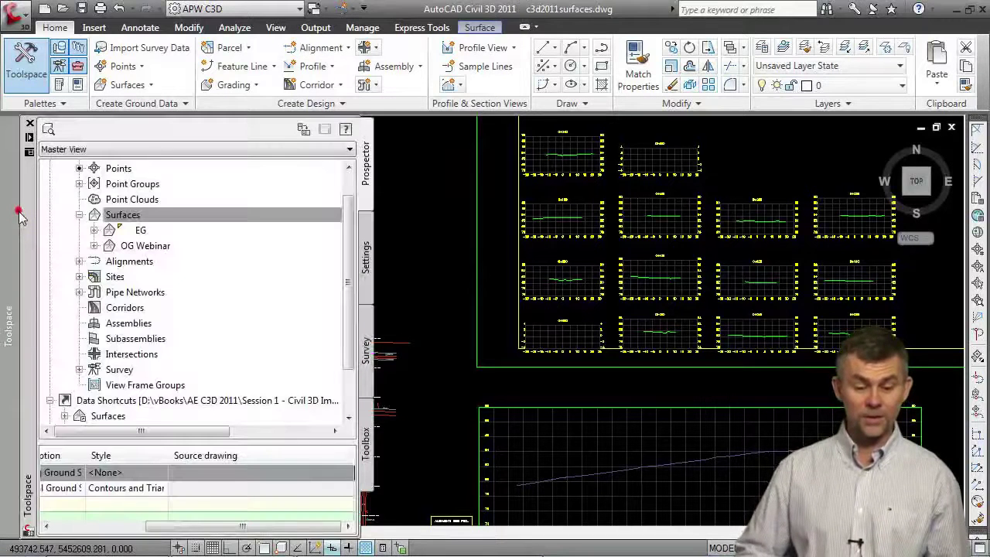
left_click(157, 248)
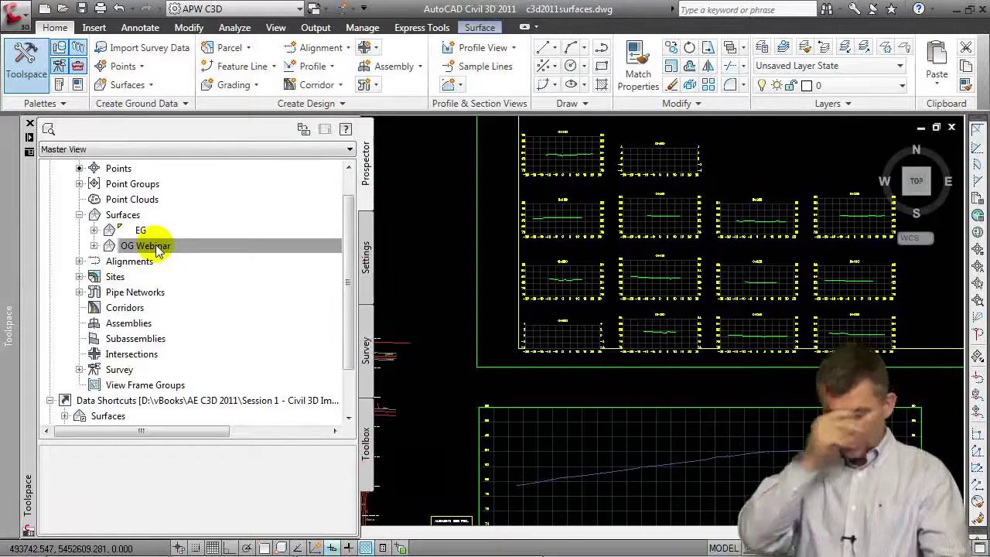
left_click(93, 246)
left_click(109, 292)
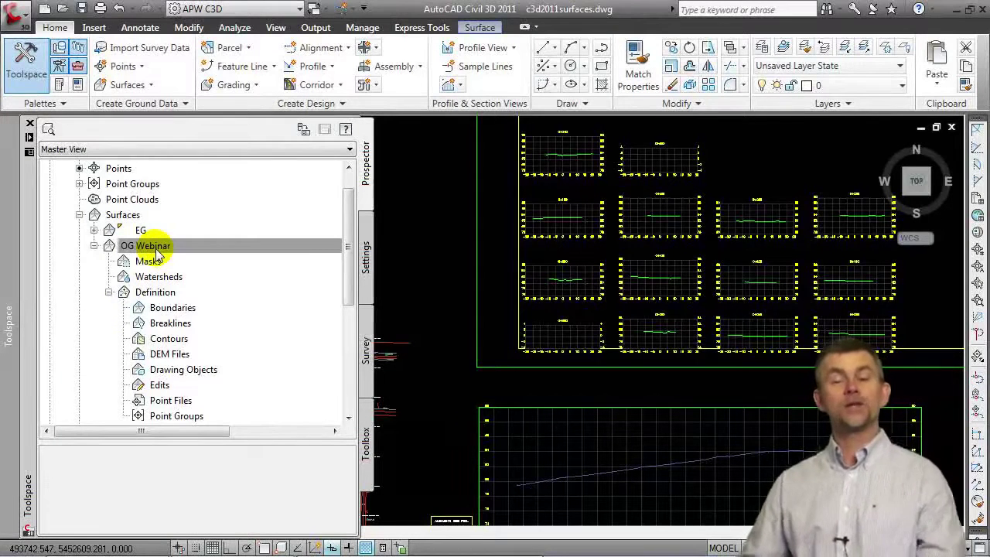
left_click(158, 292)
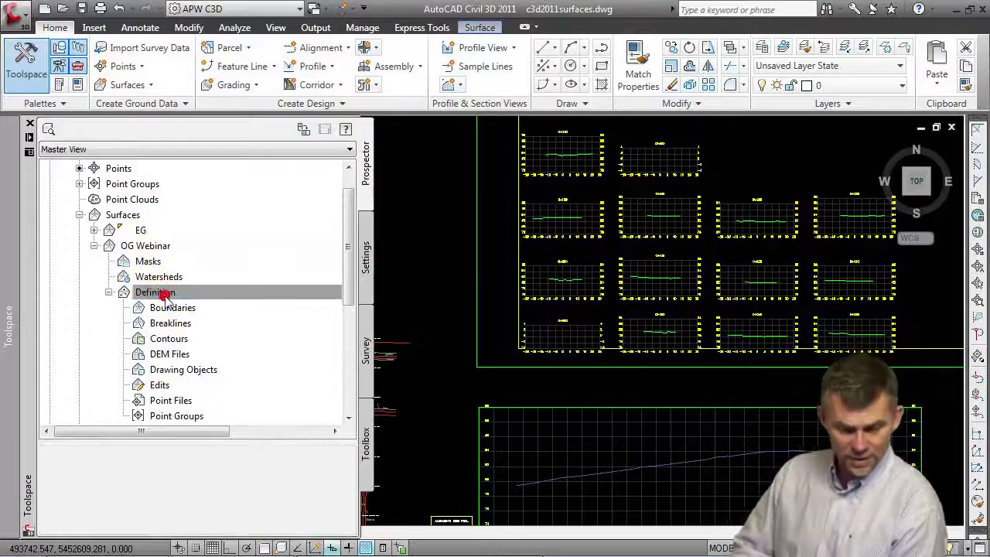
- Add the Existing Sidewalks and Walkways point group to the OG Webinar surface definition
scroll(346, 263, "down", 2)
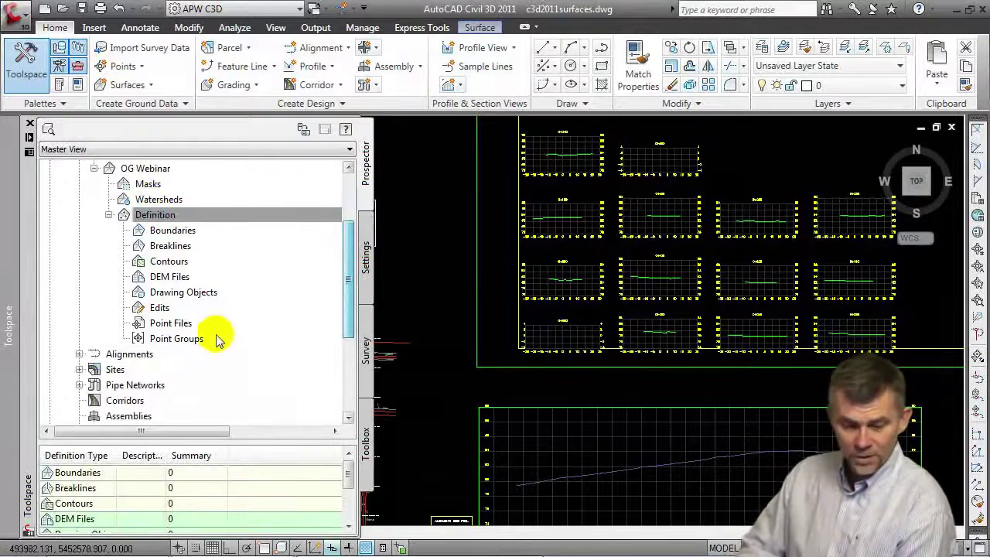
left_click(185, 338)
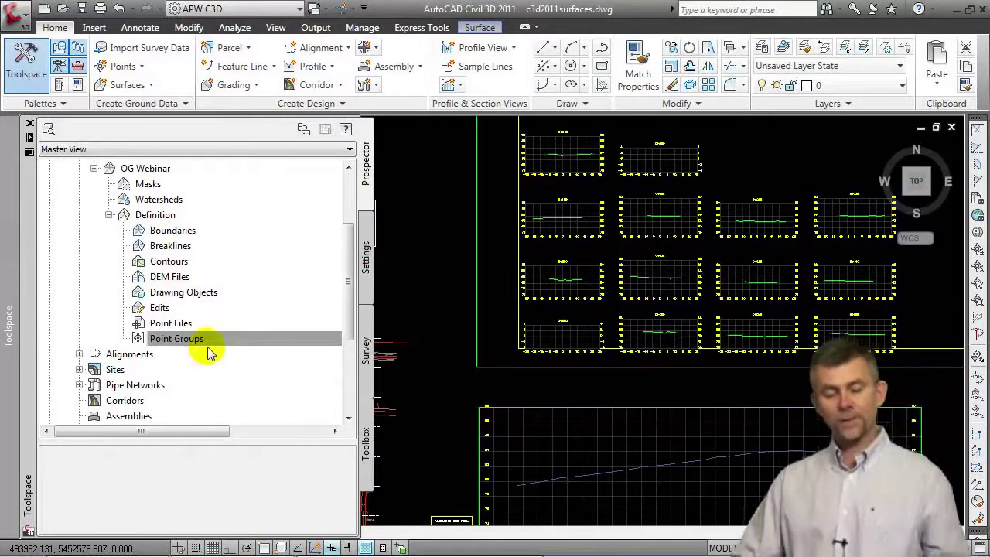
right_click(219, 339)
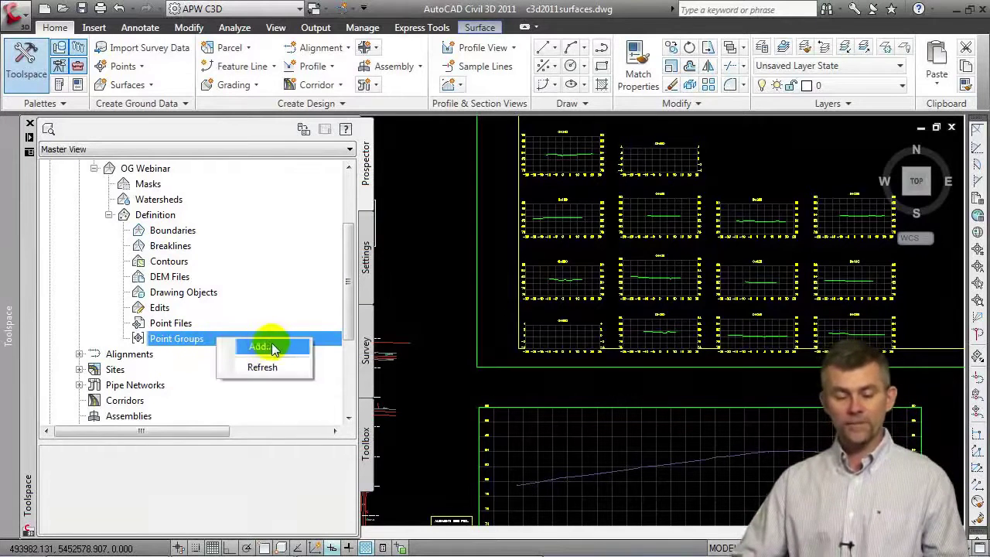
left_click(276, 347)
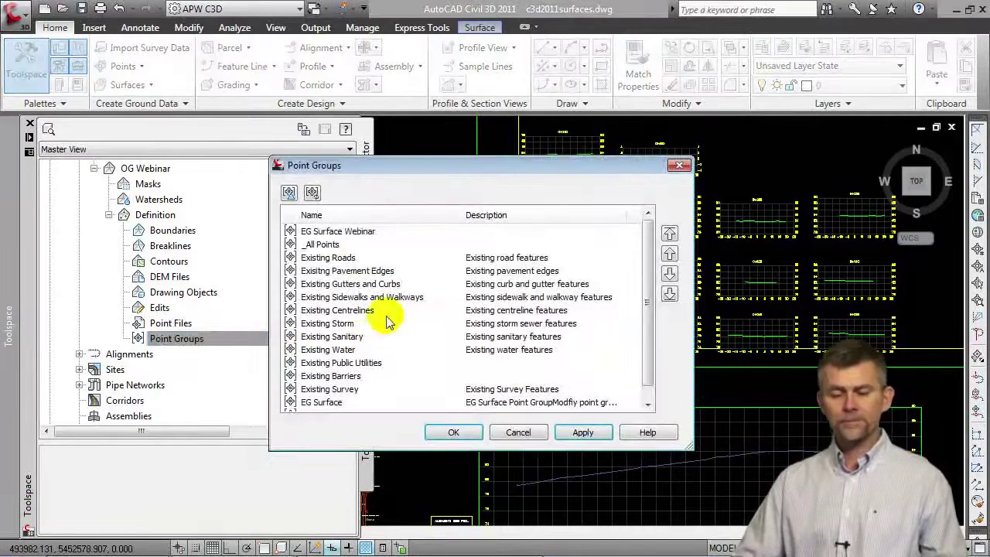
left_click(355, 233)
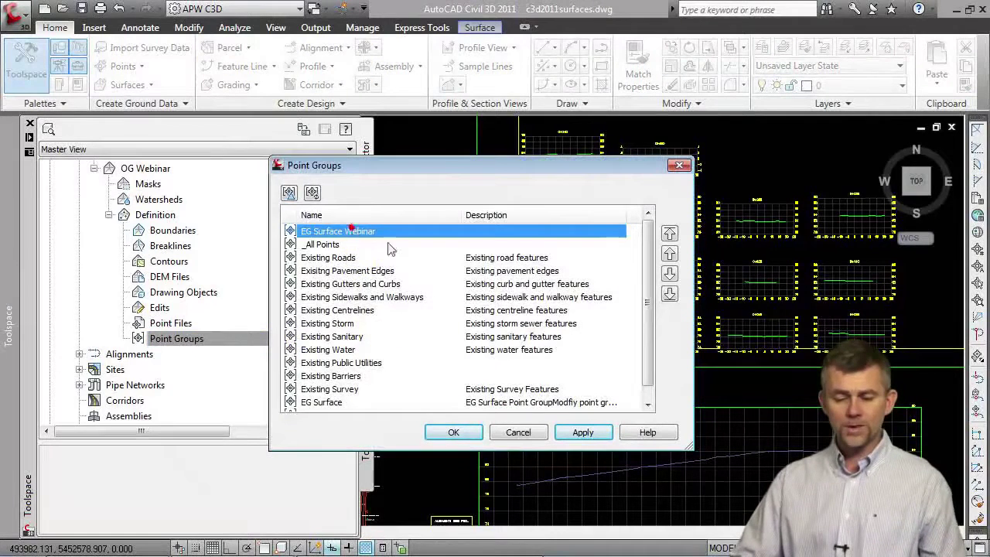
left_click(443, 302)
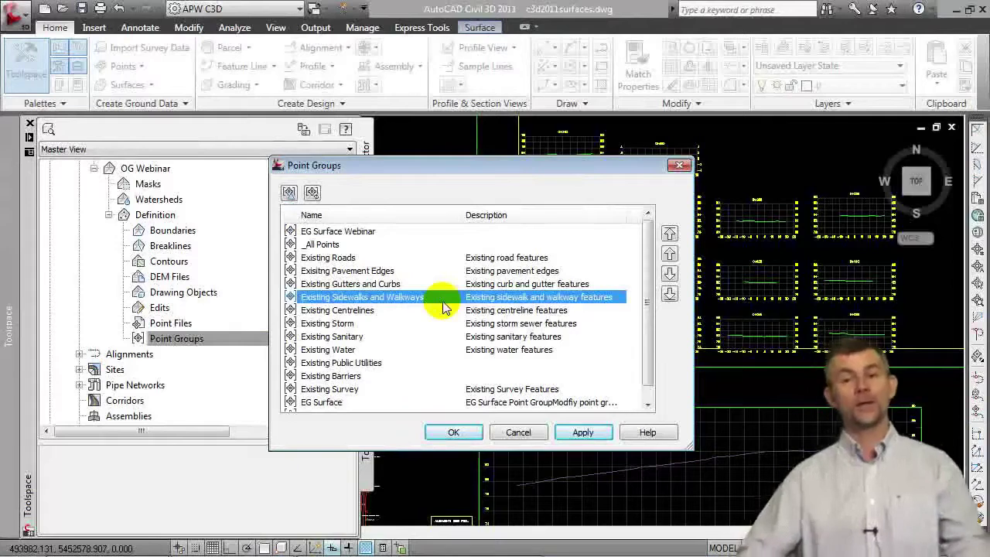
left_click(454, 433)
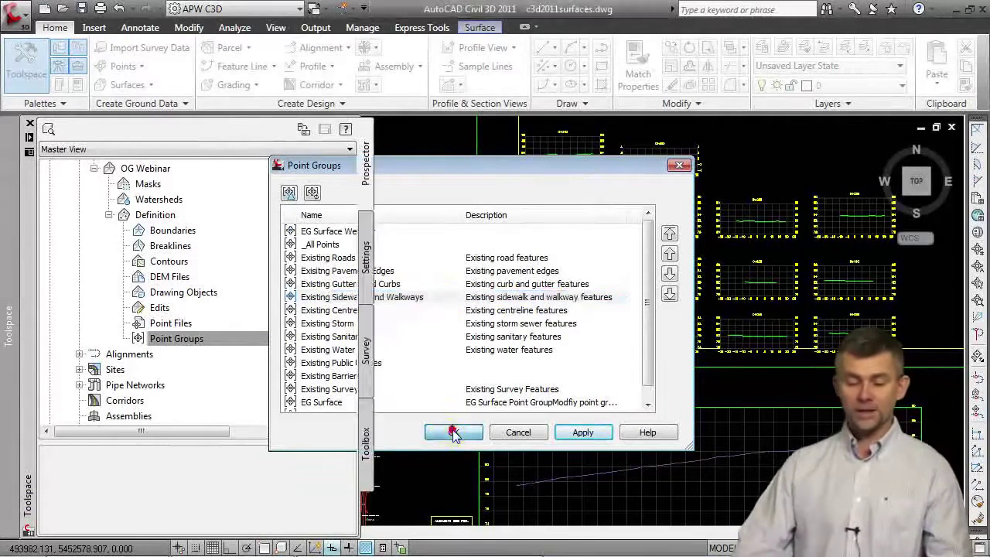
- Examine the contours and triangles of the OG Webinar surface along the road, including its surface information
left_click(21, 199)
left_click(211, 289)
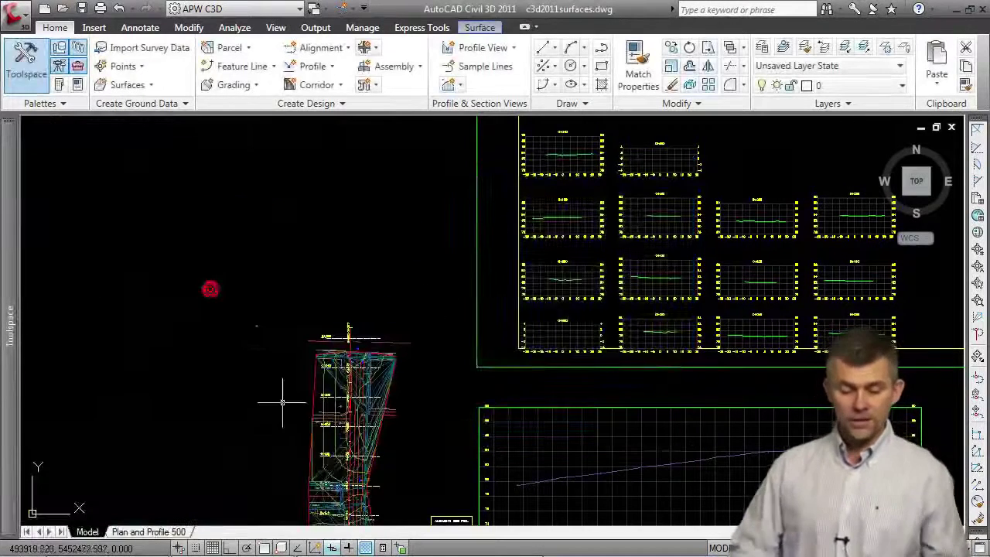
scroll(369, 265, "up", 3)
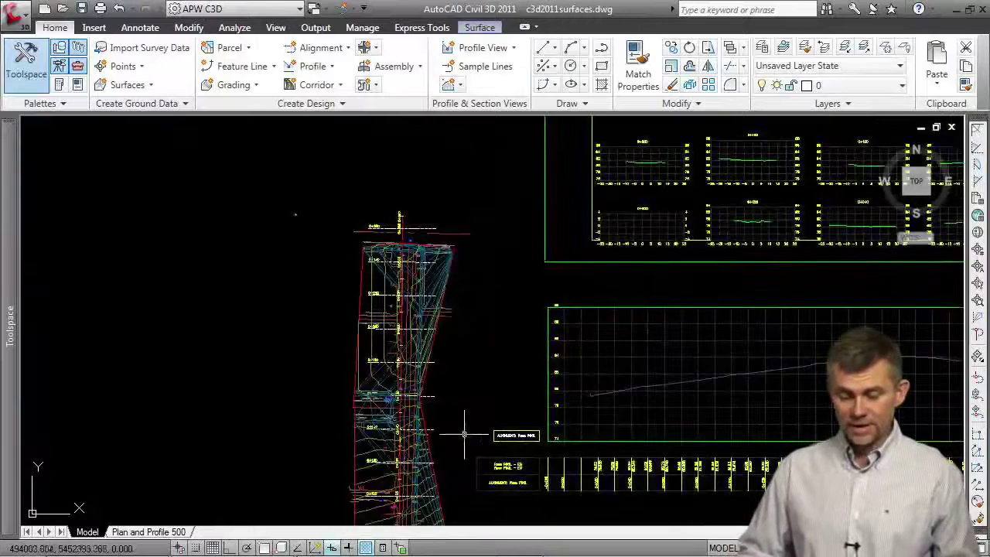
scroll(464, 276, "up", 4)
scroll(426, 414, "up", 1)
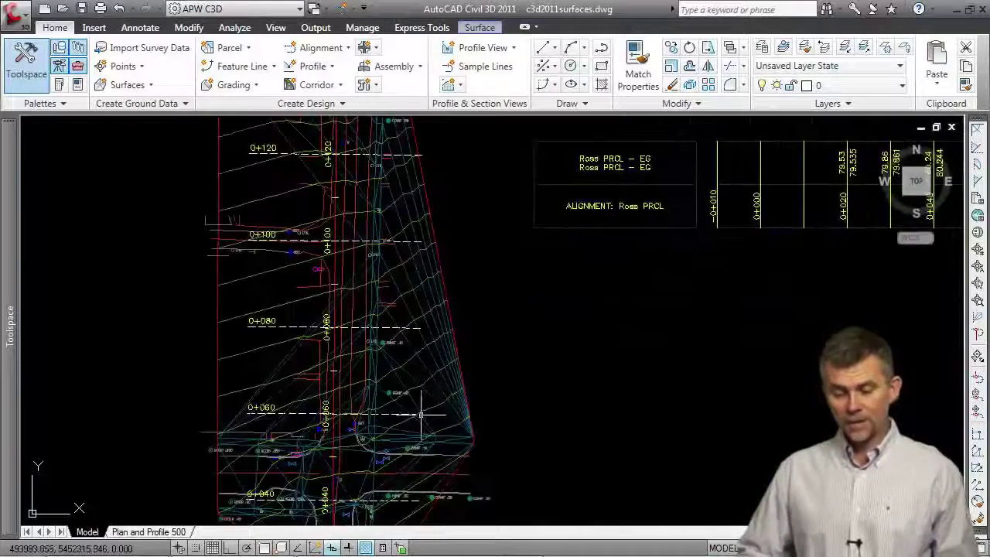
scroll(410, 379, "down", 2)
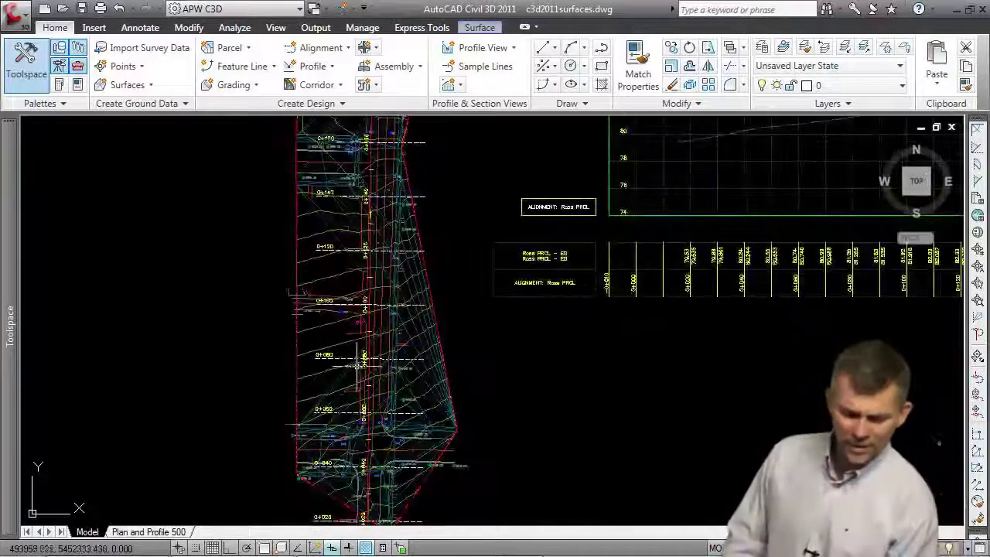
scroll(358, 363, "up", 2)
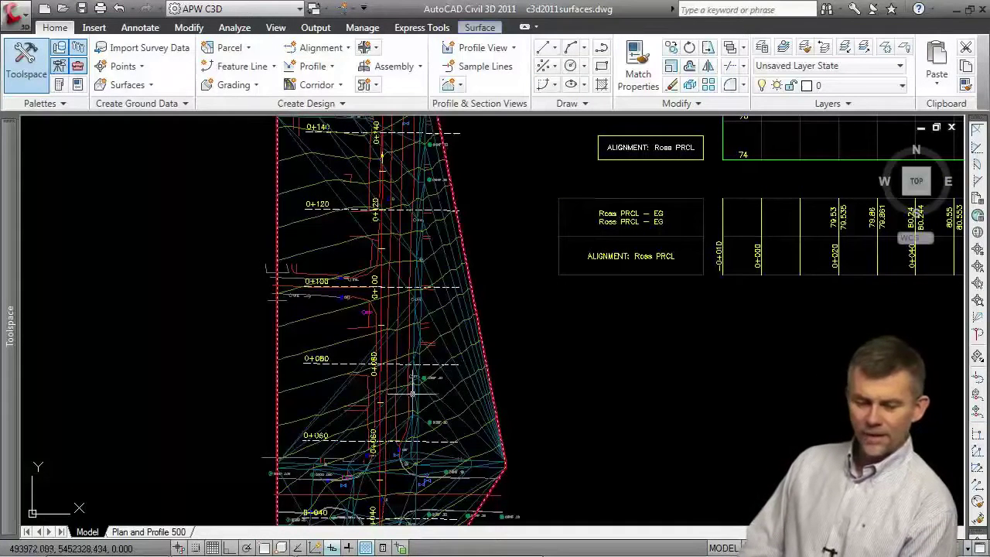
mouse_move(460, 395)
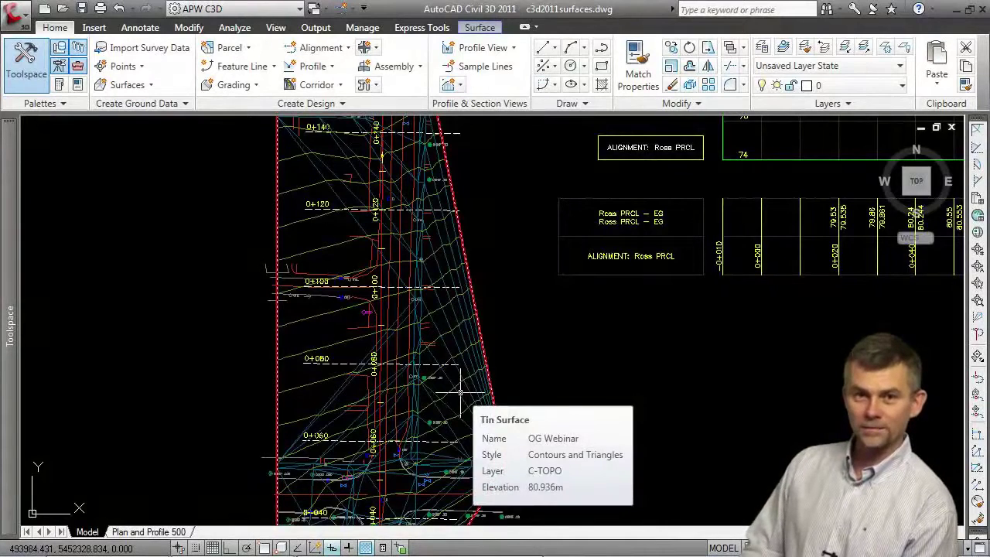
scroll(402, 333, "up", 2)
scroll(484, 338, "down", 3)
scroll(474, 336, "up", 1)
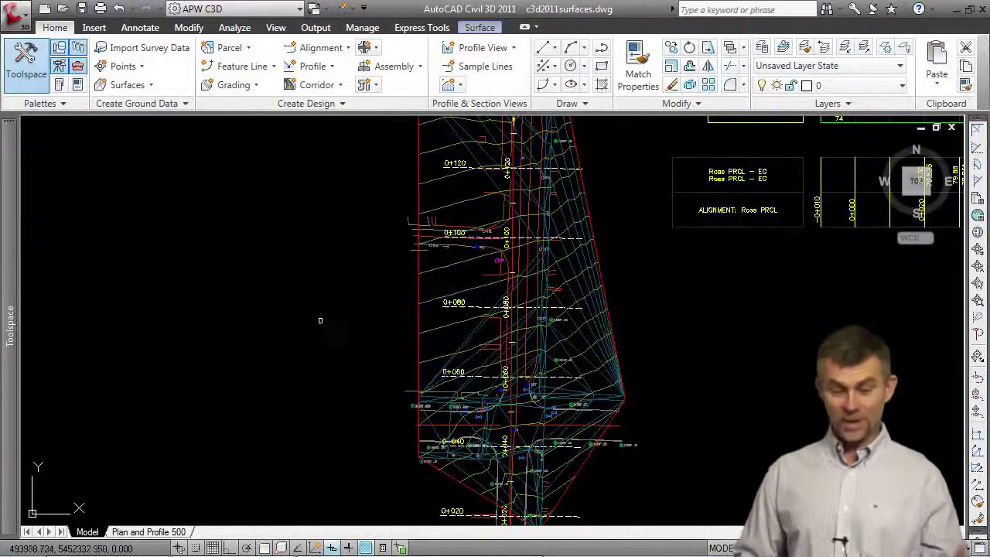
- View the points in the EG Surface Webinar group and the list of all the drawing's point groups
left_click(3, 200)
left_click(166, 230)
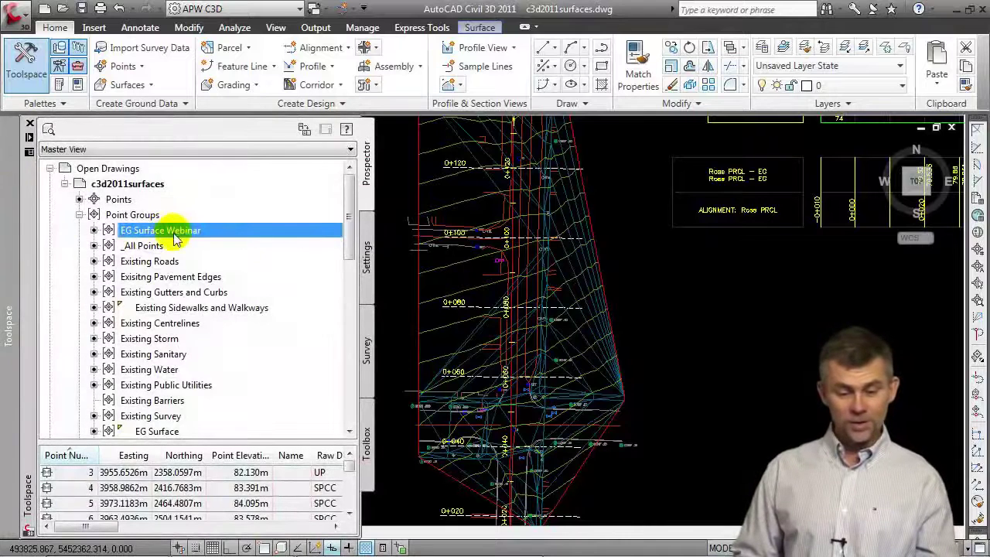
left_click(147, 215)
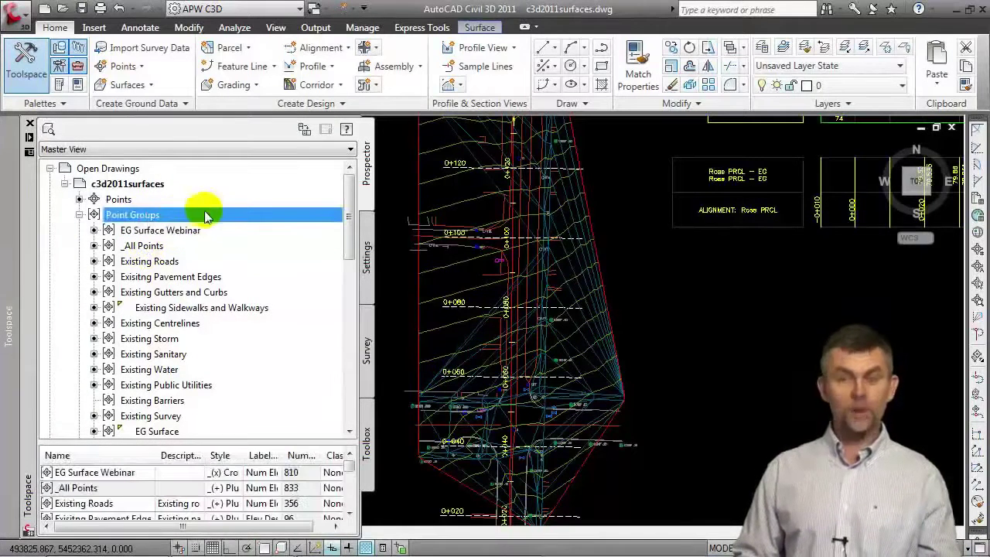
- Move the _All Points group to the top of the drawing's point group display order
right_click(217, 219)
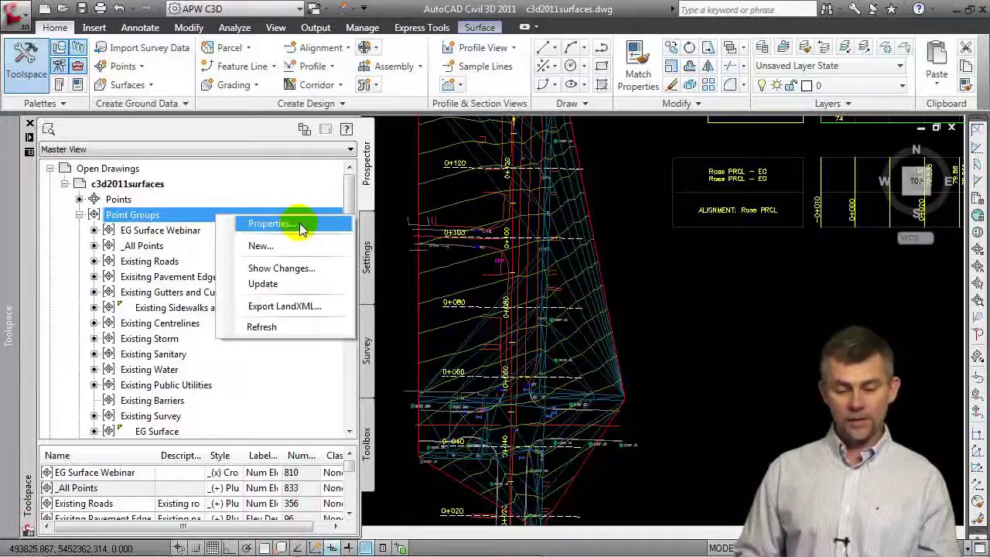
left_click(270, 223)
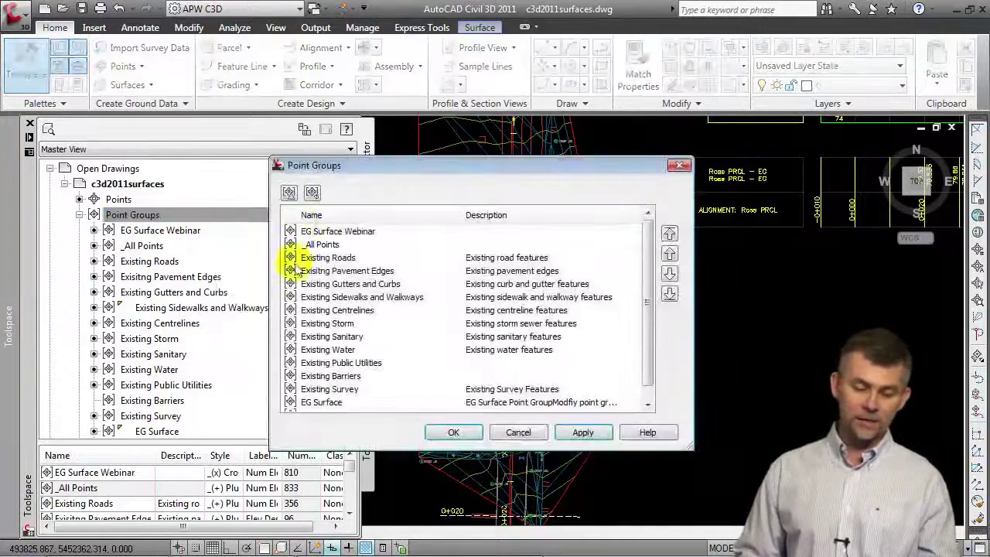
left_click(333, 244)
left_click(670, 233)
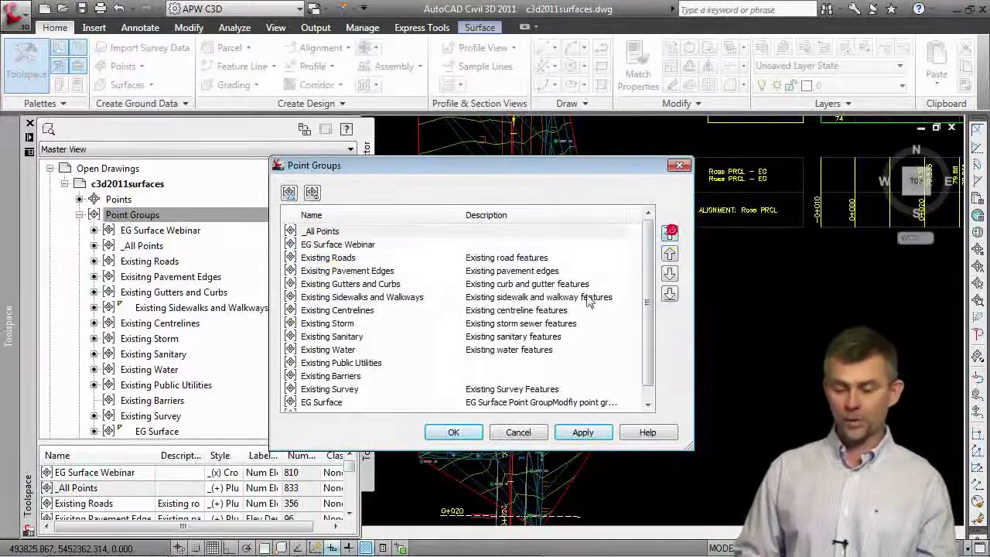
left_click(456, 434)
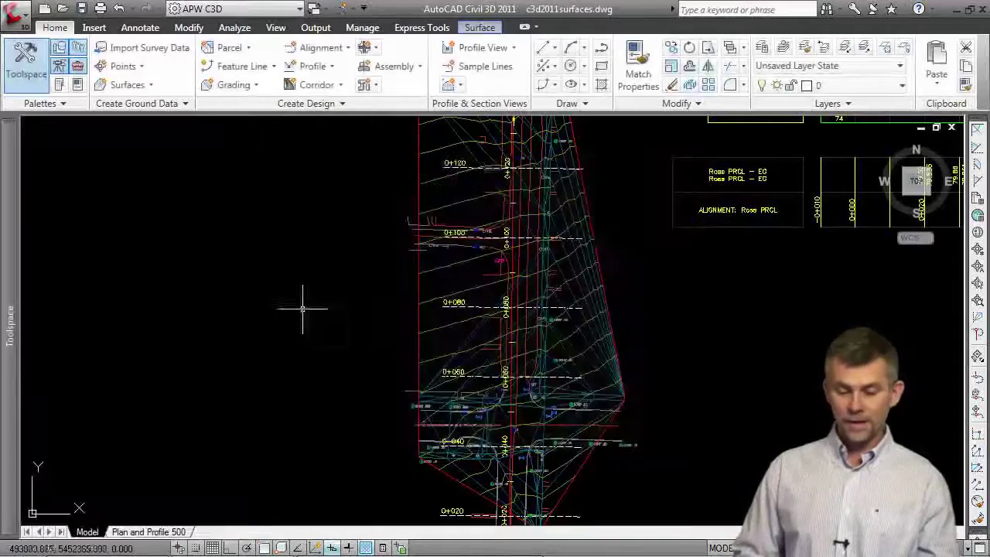
- Turn on the Style and Point Label Style overrides for the _All Points group and inspect the labelled points in the drawing
mouse_move(10, 231)
left_click(147, 229)
right_click(192, 231)
left_click(266, 240)
left_click(494, 102)
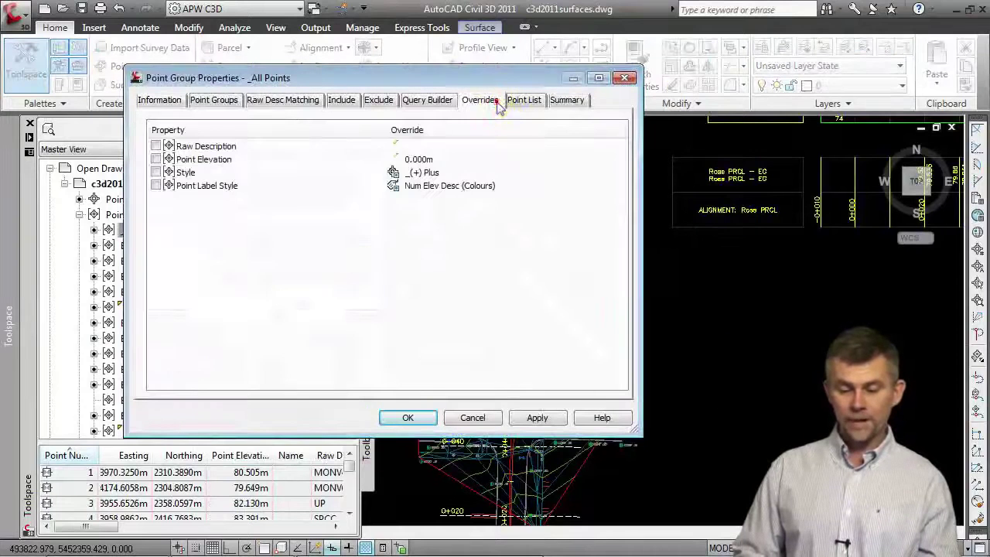
left_click(156, 187)
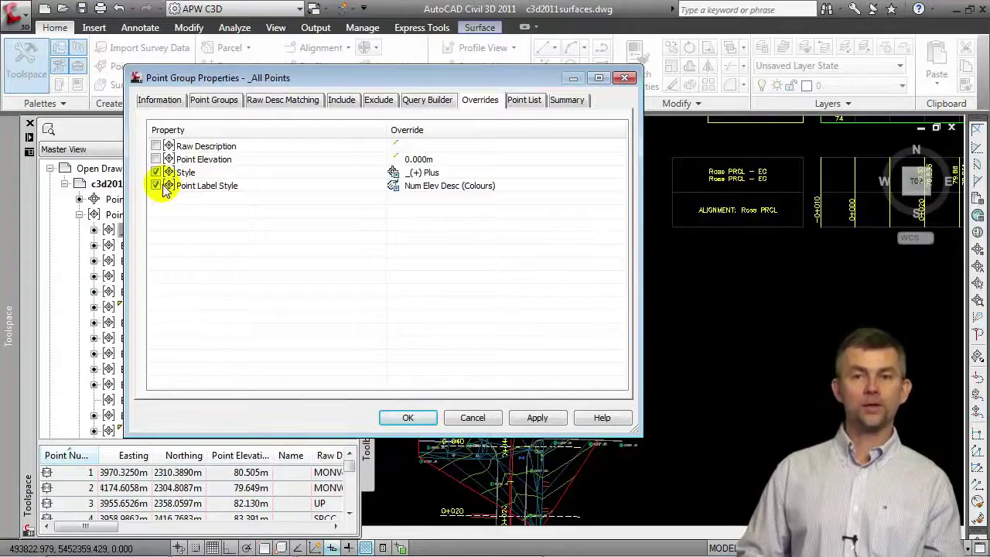
left_click(404, 417)
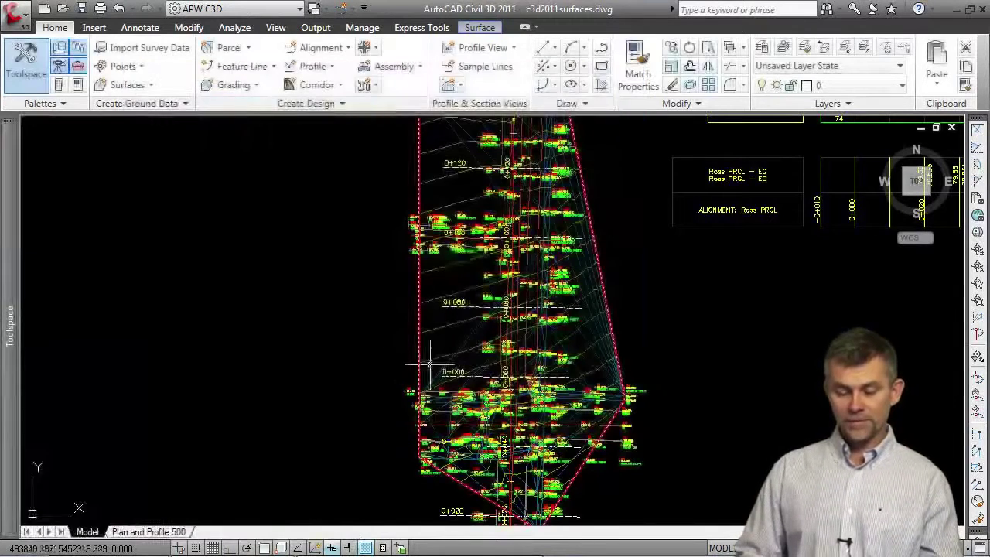
scroll(487, 242, "up", 4)
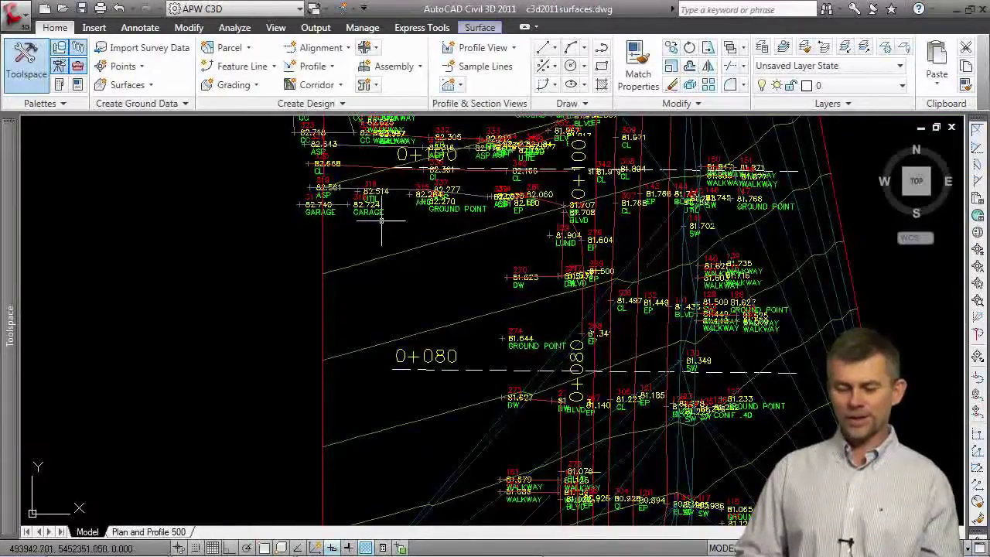
scroll(384, 232, "down", 2)
scroll(399, 498, "up", 4)
scroll(391, 492, "down", 2)
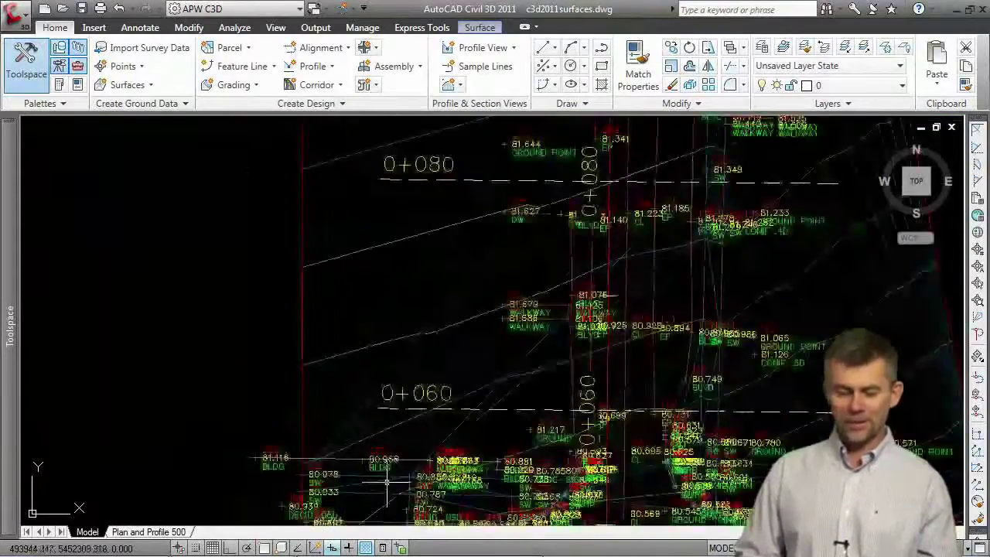
- Remove the Existing Sidewalks and Walkways point group from the OG Webinar surface definition
mouse_move(3, 196)
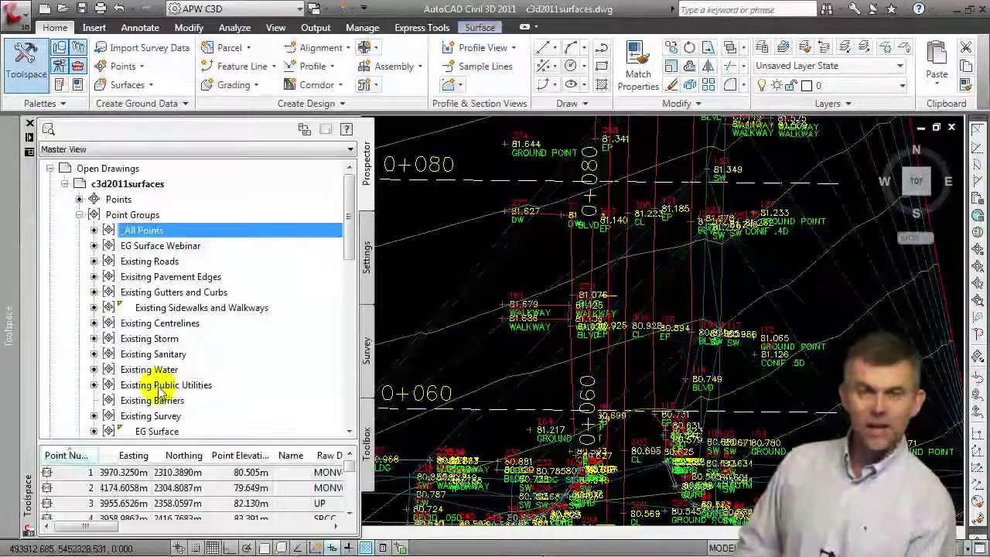
left_click(78, 215)
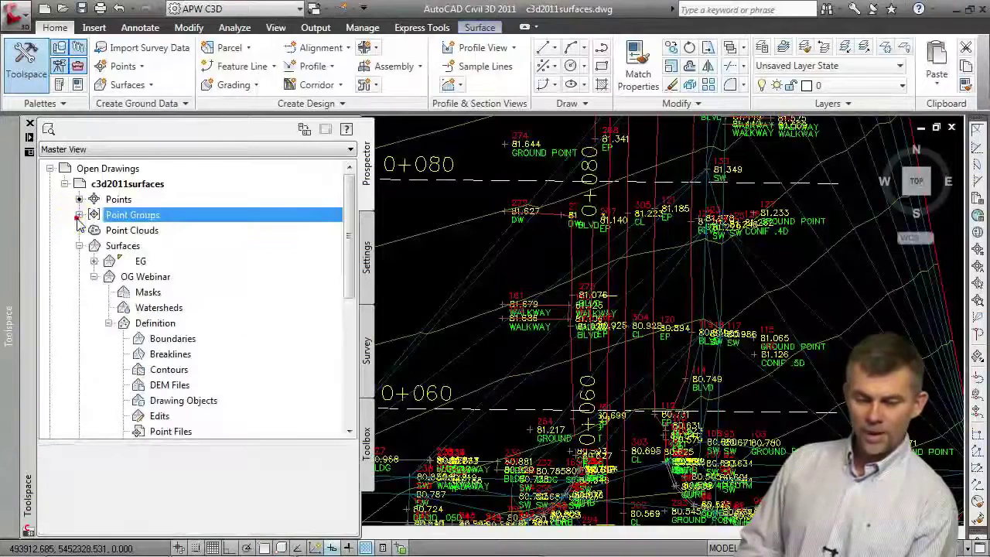
left_click(133, 278)
left_click(154, 323)
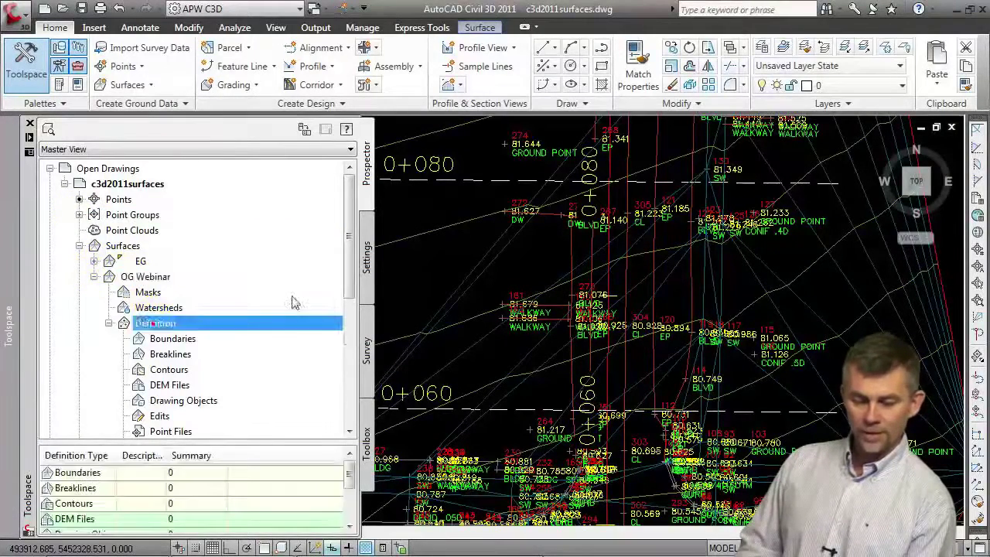
left_click_drag(345, 244, 344, 282)
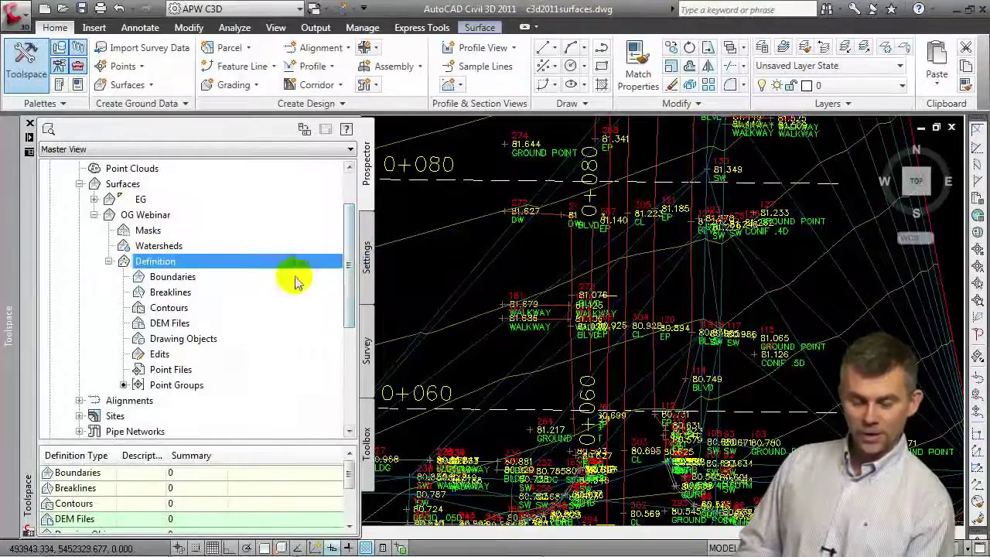
left_click(178, 386)
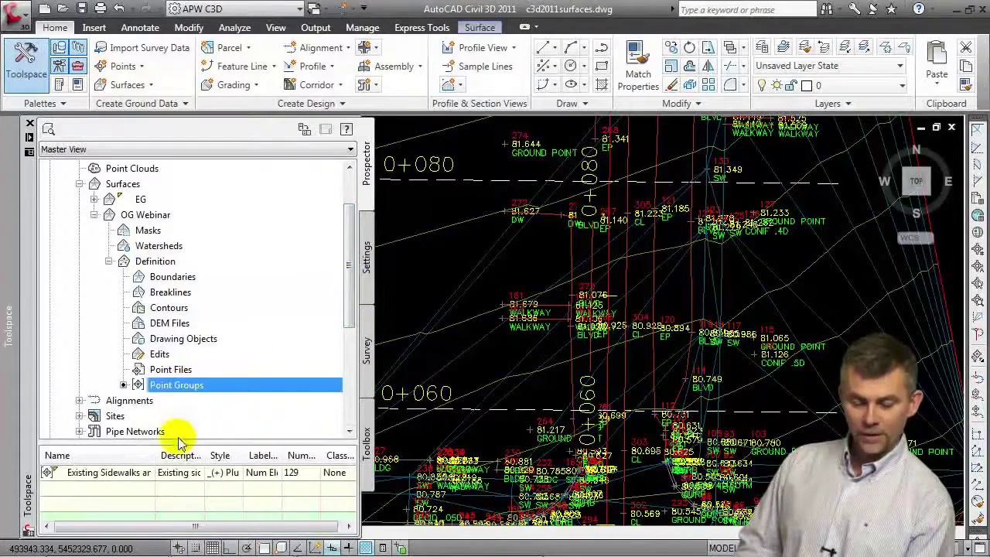
left_click_drag(178, 440, 223, 354)
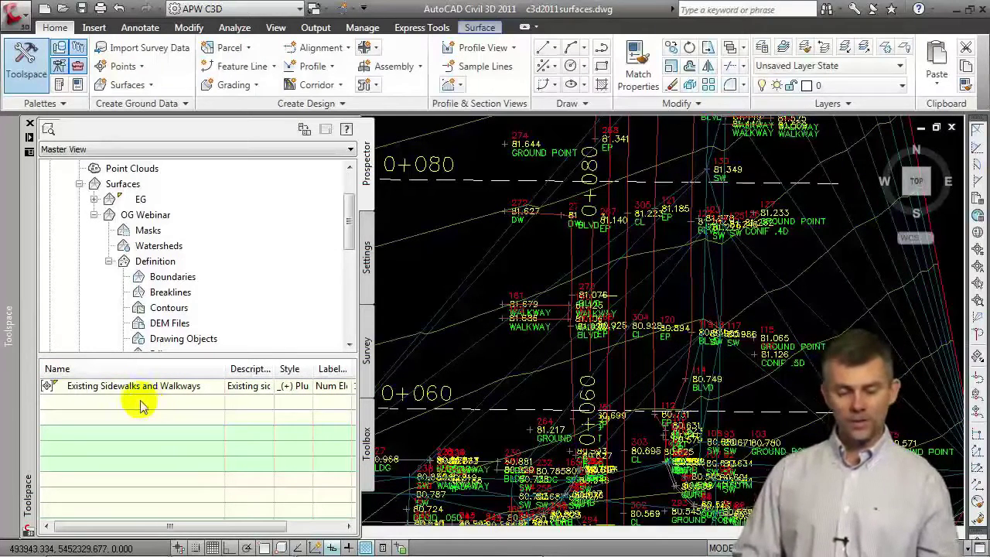
right_click(51, 387)
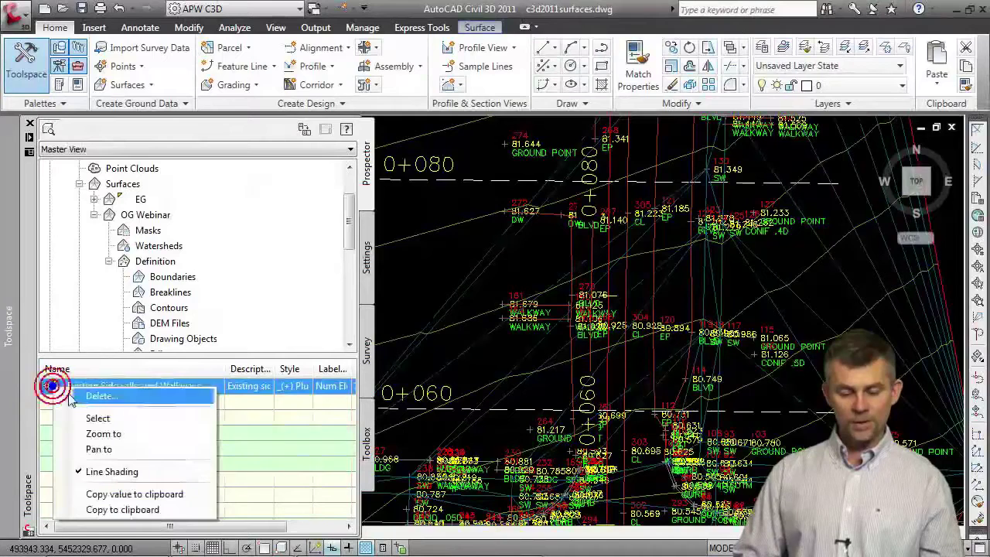
left_click(110, 396)
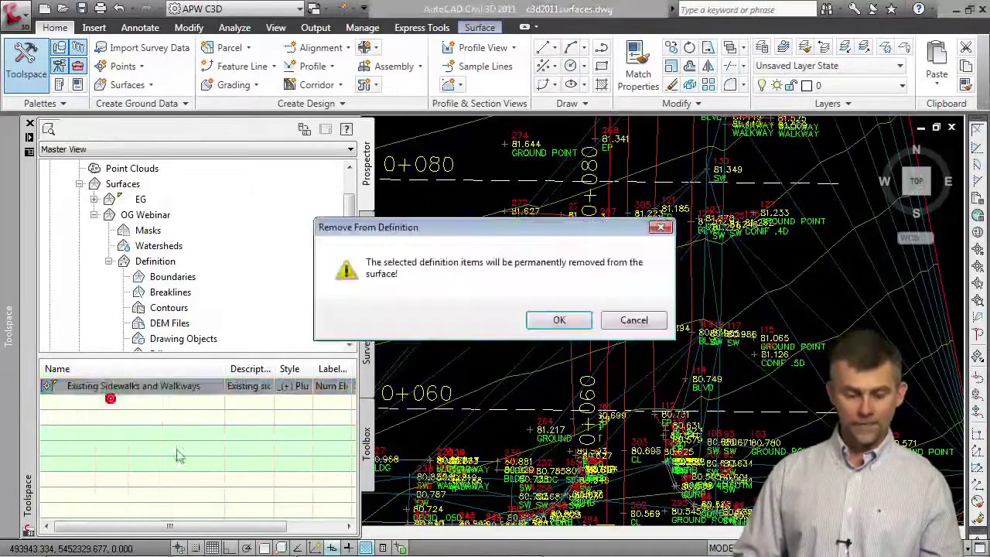
left_click(559, 319)
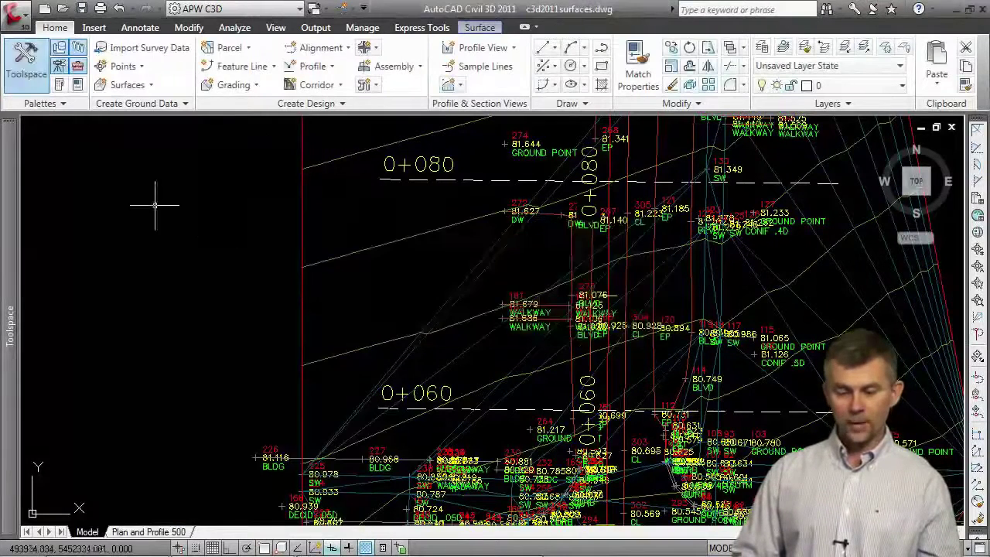
- Add the EG Surface Webinar point group to the OG Webinar surface definition
mouse_move(25, 183)
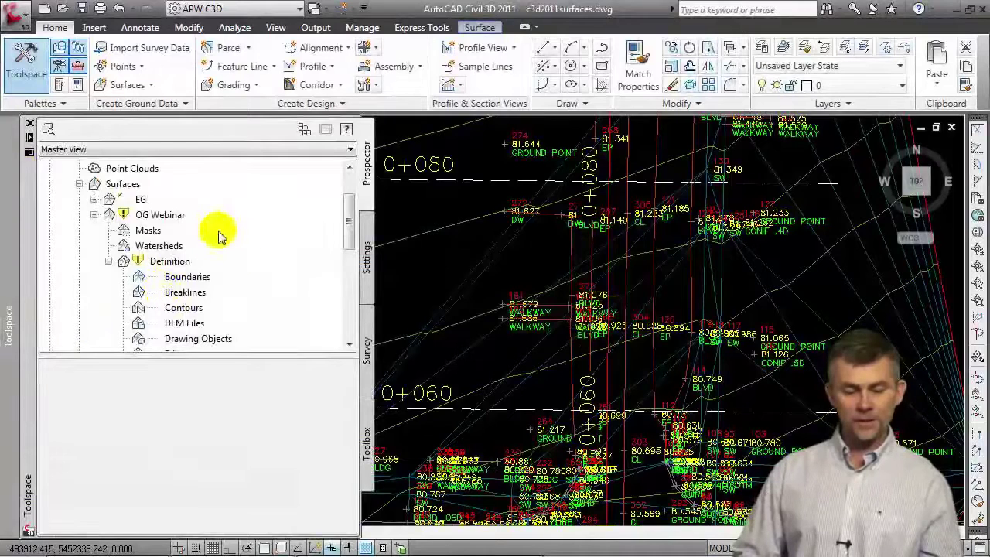
left_click_drag(349, 222, 348, 201)
double_click(107, 216)
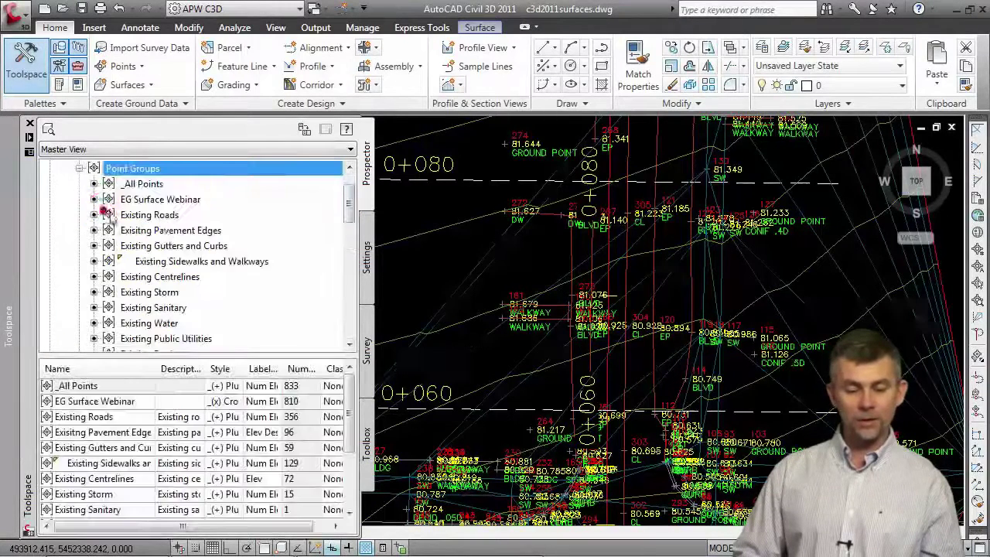
left_click(189, 199)
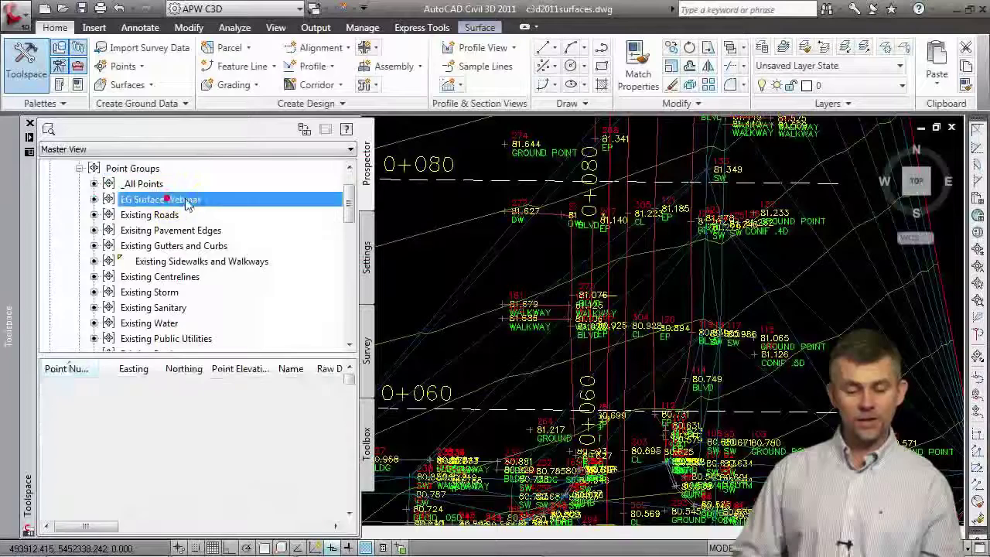
left_click(81, 168)
left_click(154, 277)
scroll(205, 255, "down", 2)
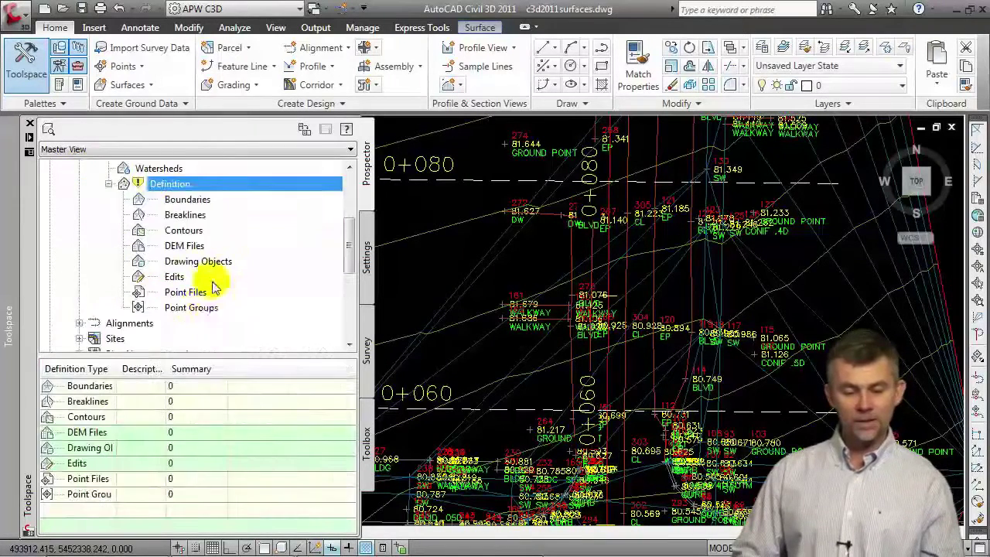
left_click(192, 309)
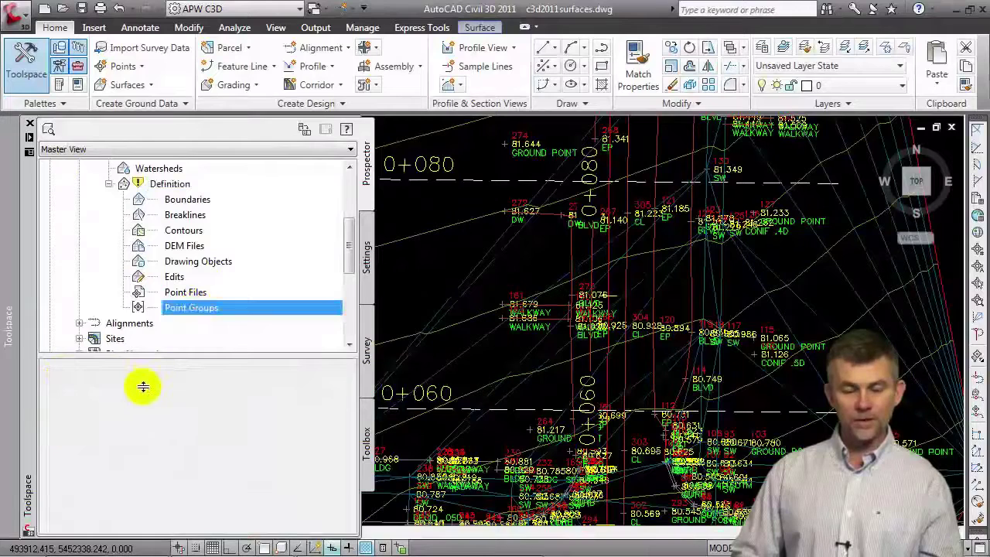
right_click(199, 314)
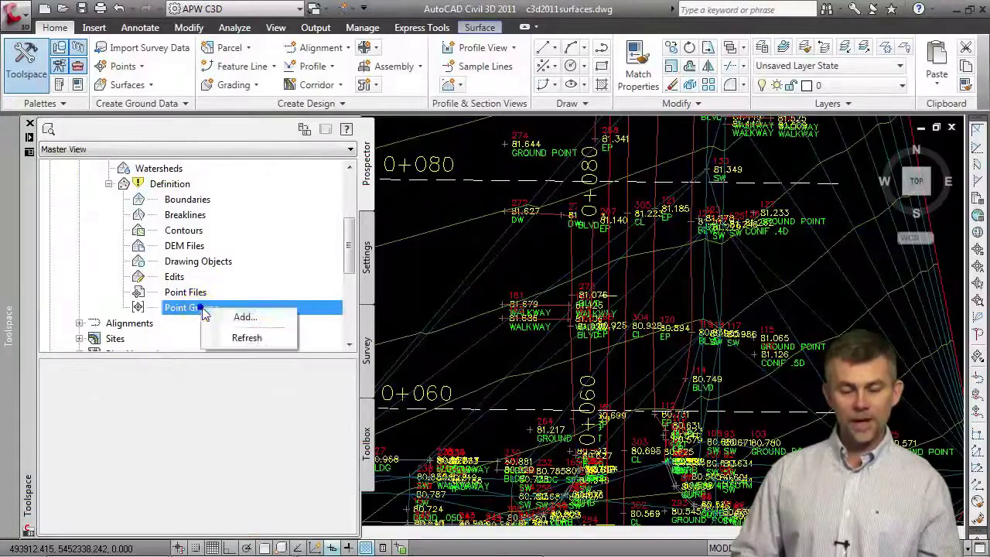
left_click(254, 318)
left_click(351, 246)
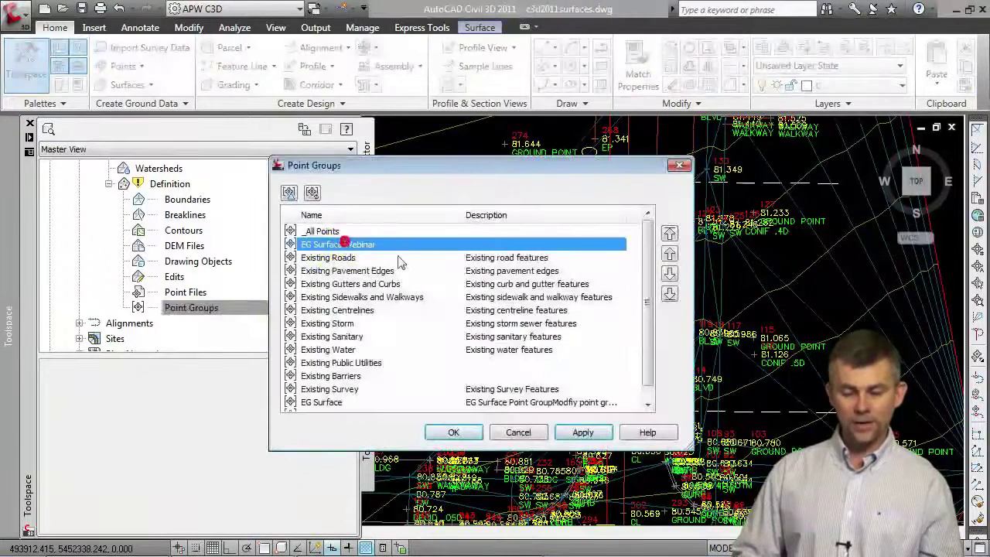
left_click(453, 431)
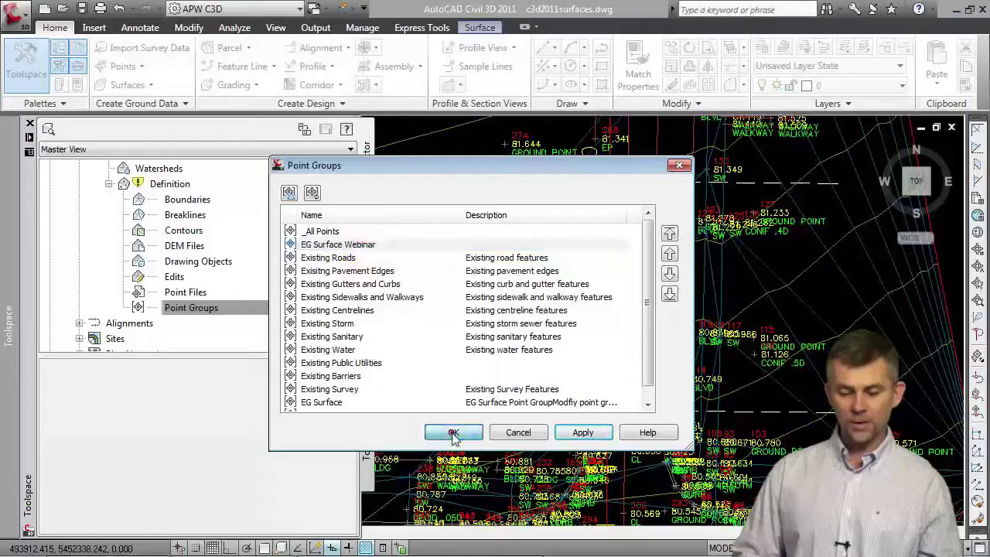
- Rebuild the out-of-date OG Webinar surface and view its contours and triangles along the road
left_click(170, 183)
scroll(162, 185, "up", 2)
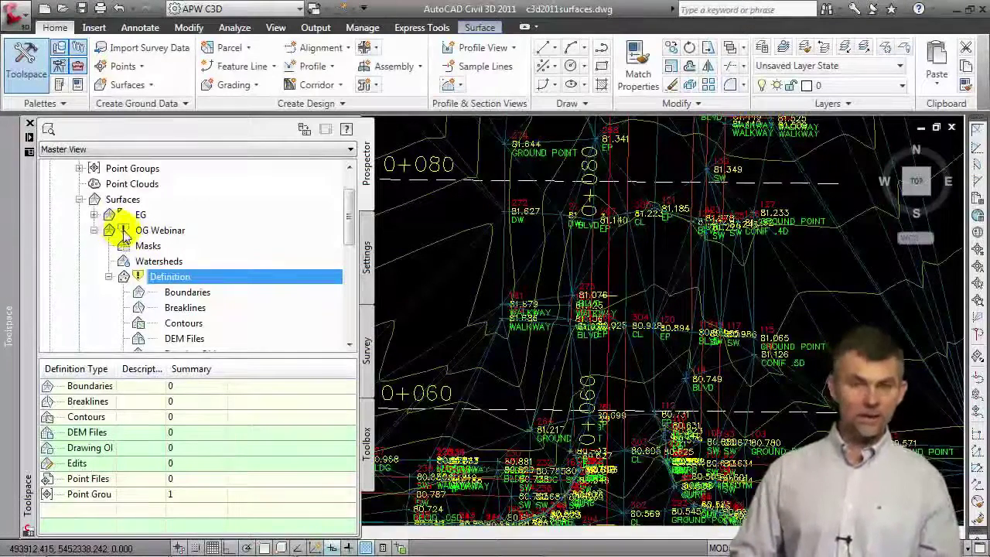
right_click(140, 235)
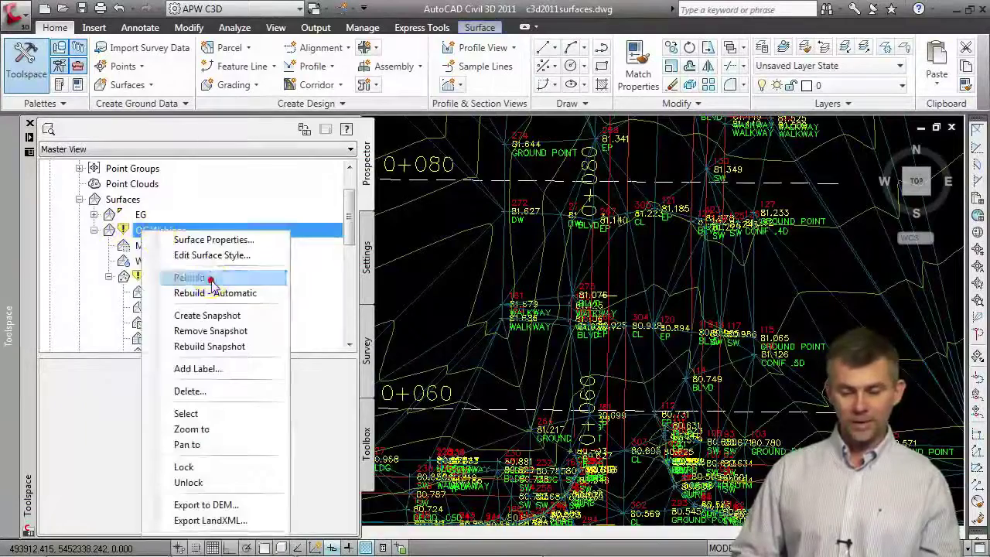
left_click(167, 273)
scroll(433, 302, "down", 3)
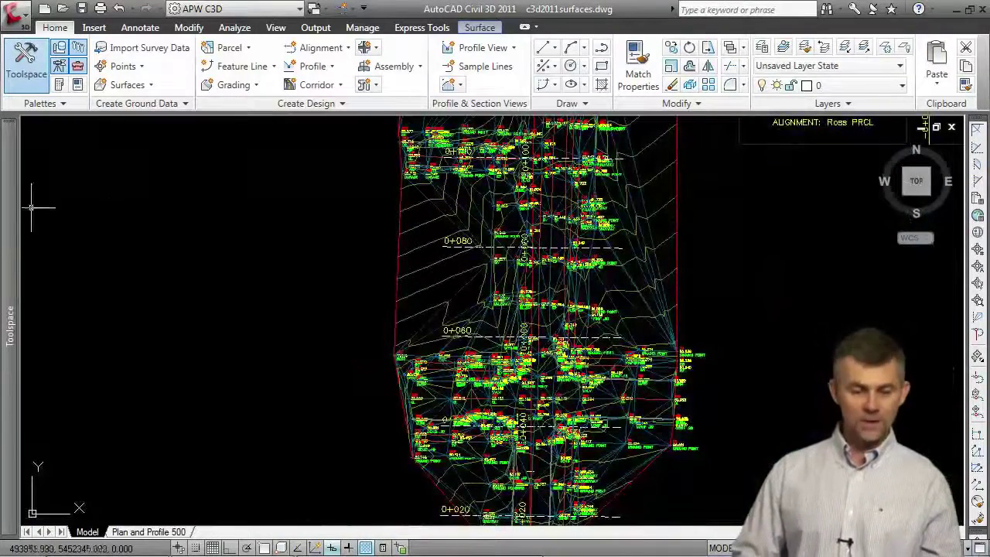
mouse_move(14, 225)
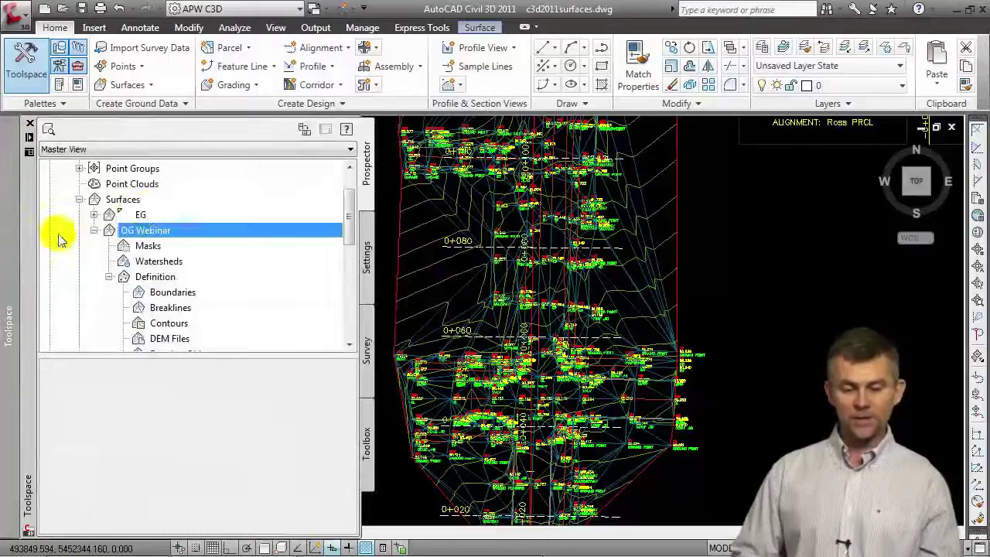
left_click(136, 168)
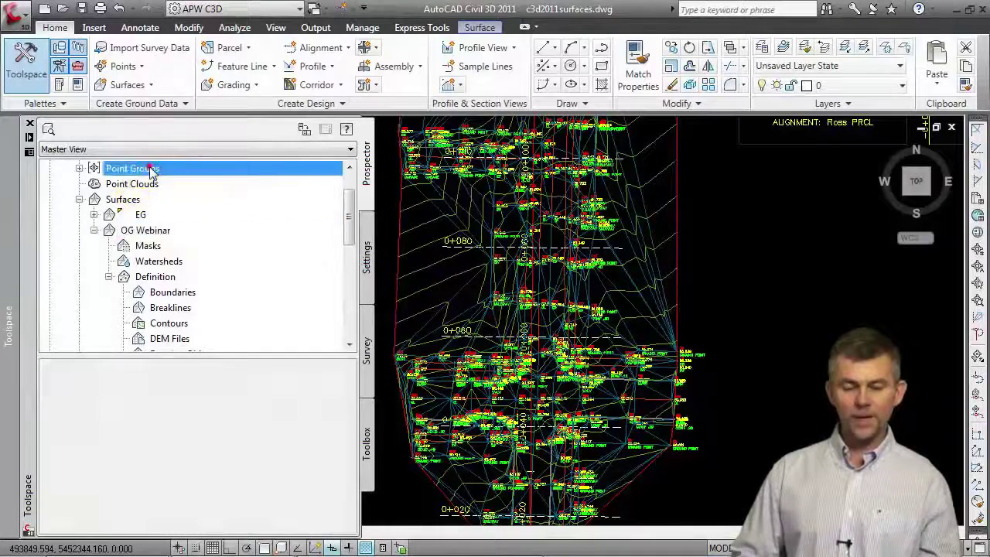
right_click(148, 168)
left_click(229, 172)
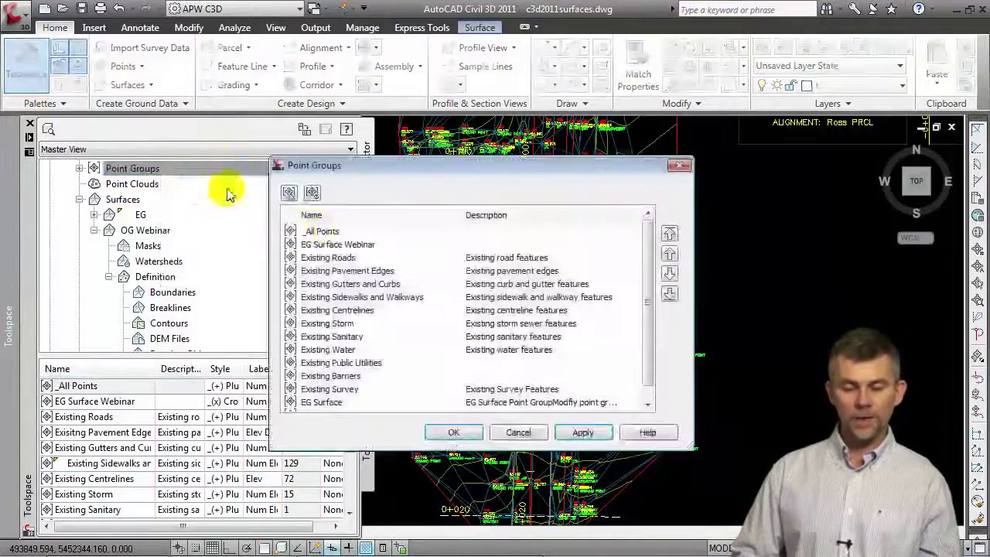
left_click(328, 232)
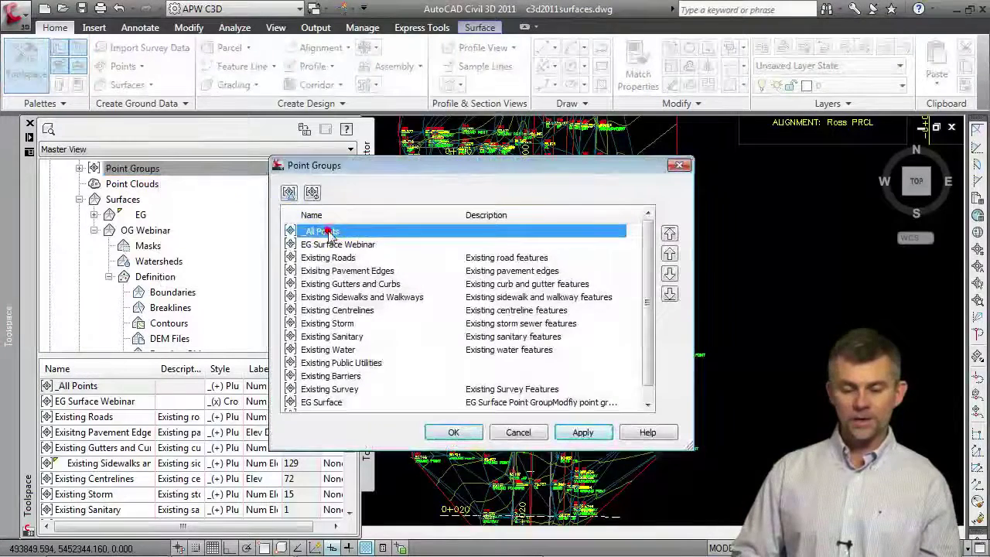
left_click(453, 432)
- Turn off the Style and Point Label Style overrides in the _All Points group's properties
left_click(78, 167)
left_click(141, 183)
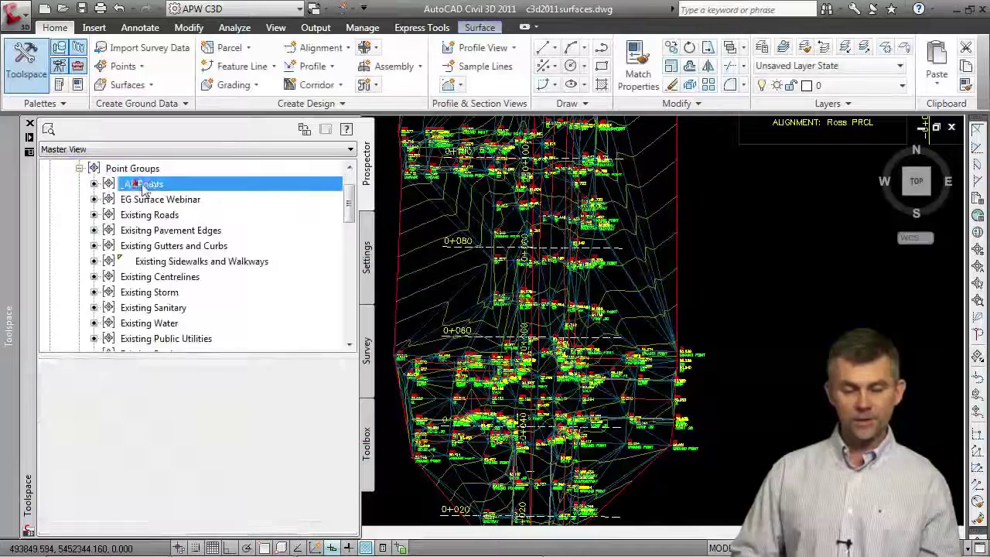
right_click(174, 184)
left_click(259, 192)
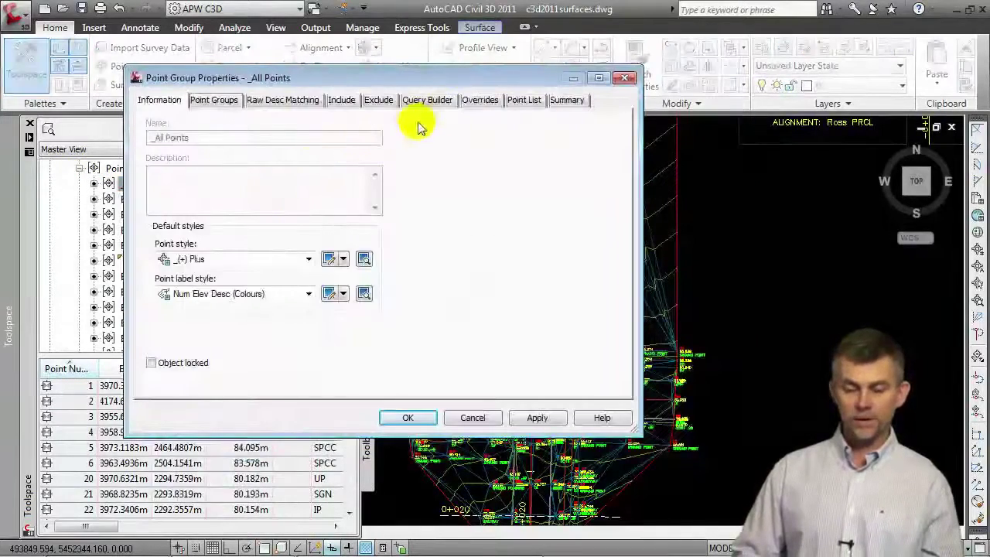
left_click(474, 100)
left_click(156, 172)
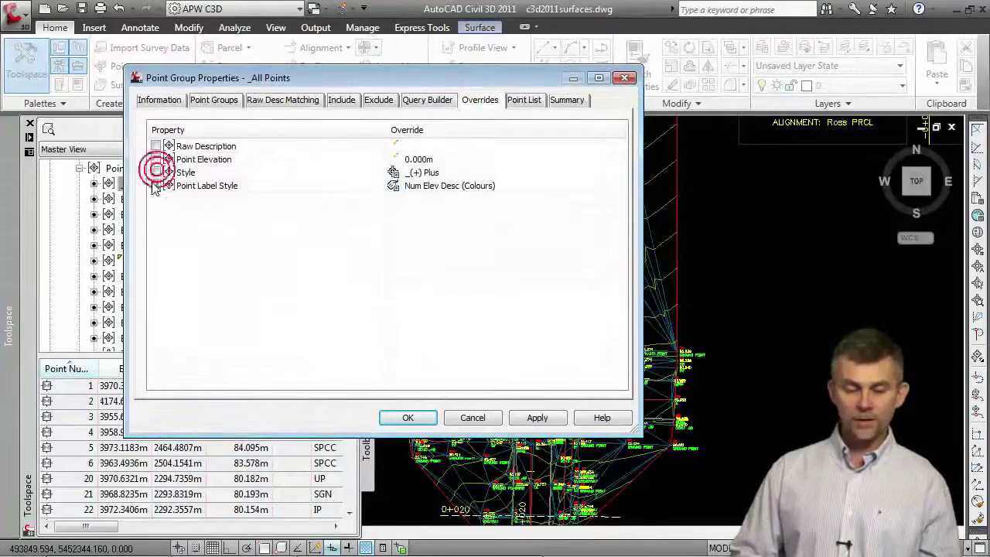
left_click(390, 416)
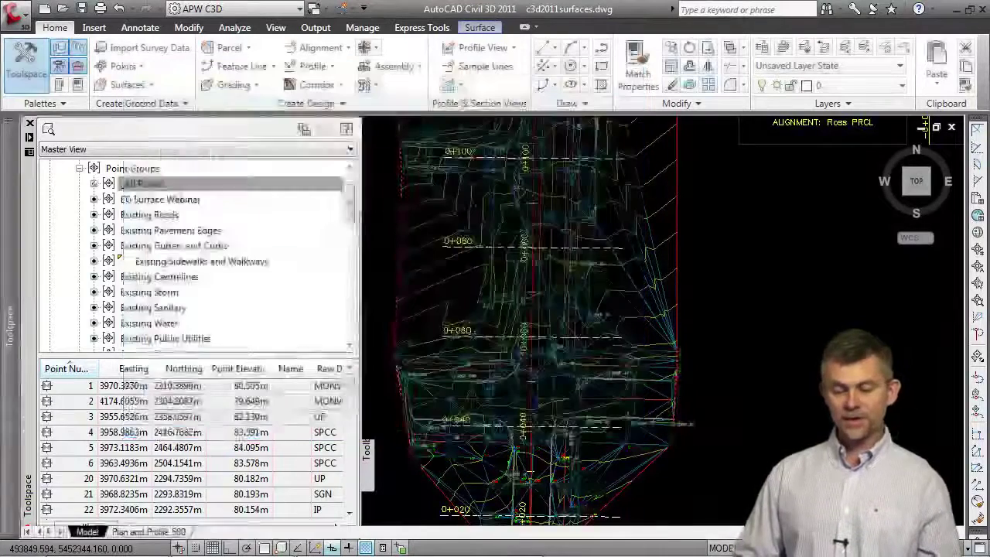
- Examine the OG Webinar contours and triangles around the CONIF .5D tree near station 0+060
scroll(513, 293, "up", 4)
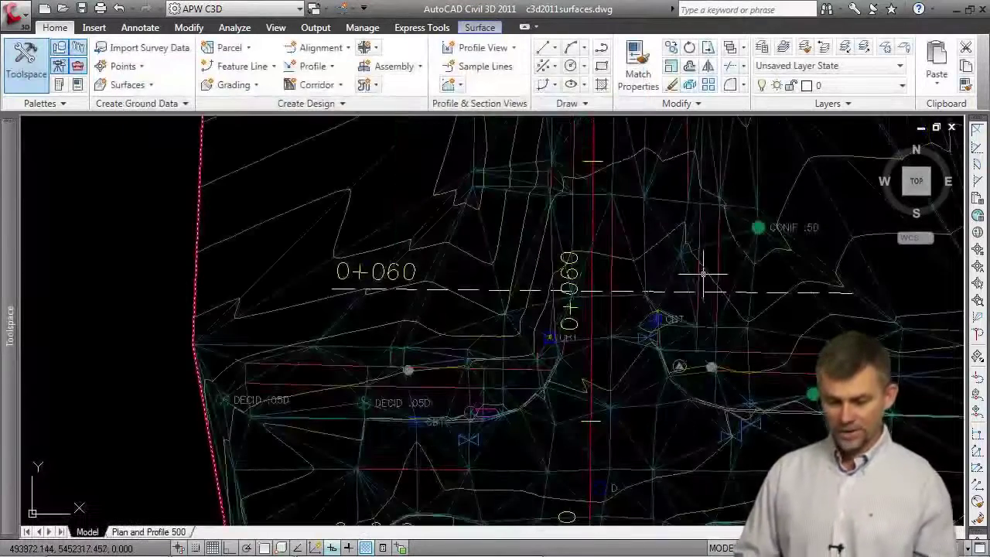
scroll(804, 270, "up", 3)
scroll(679, 293, "down", 2)
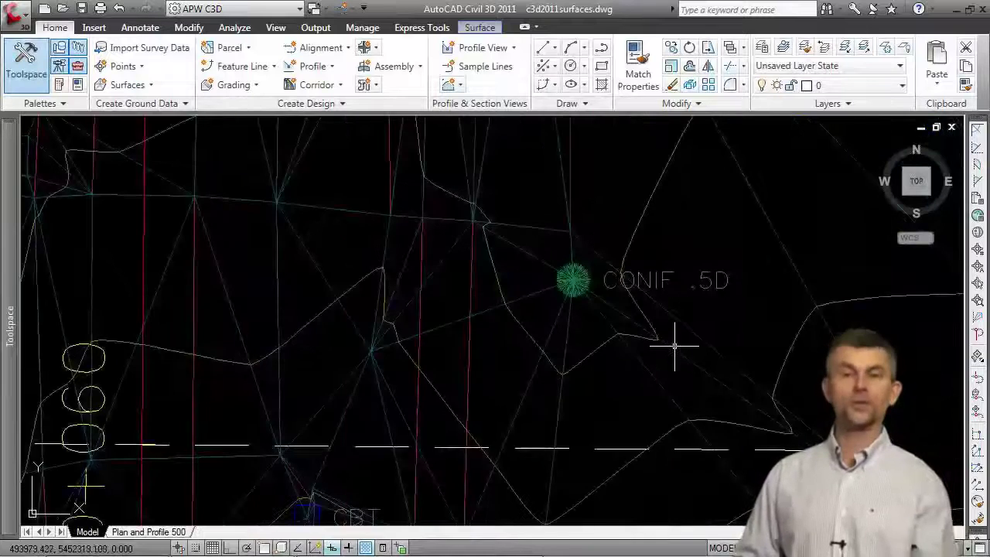